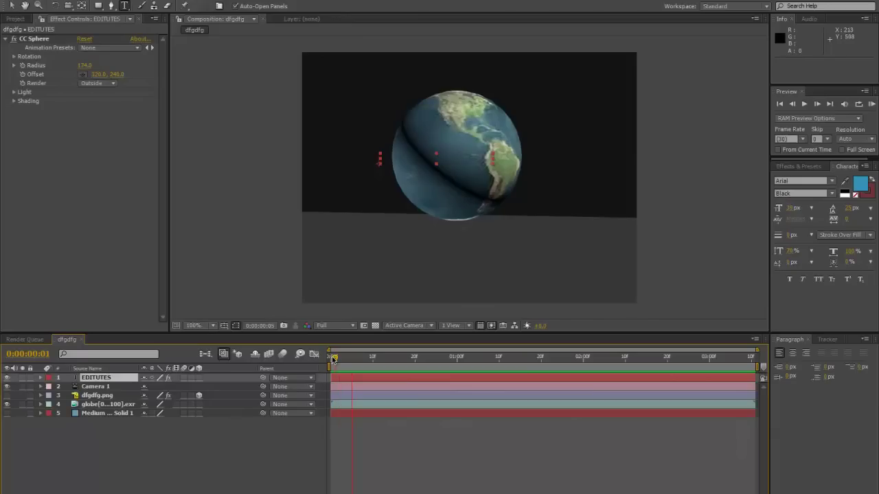
- Play a RAM preview of the globe composition from frame 0
{"action": "key", "text": "h"}
{"action": "mouse_move", "coordinate": [333, 358]}
{"action": "left_mouse_down"}
{"action": "mouse_move", "coordinate": [352, 359]}
{"action": "mouse_move", "coordinate": [331, 358]}
{"action": "left_mouse_up"}
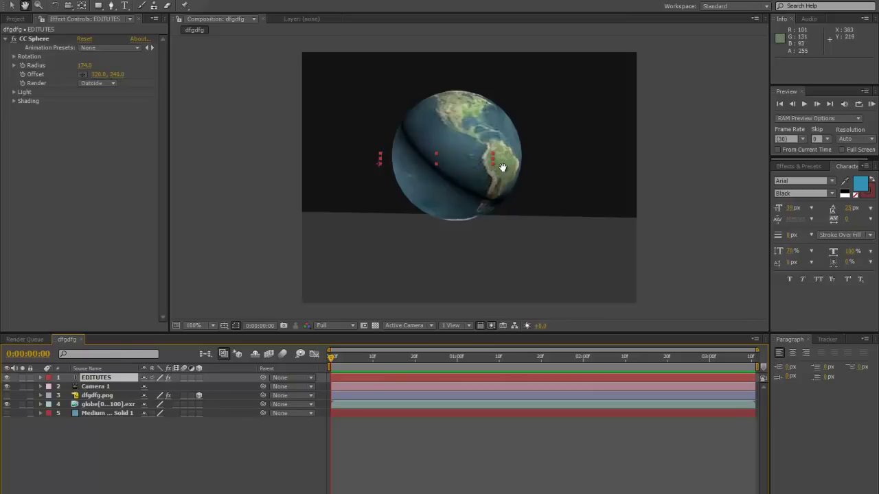
{"action": "key", "text": "KP_0"}
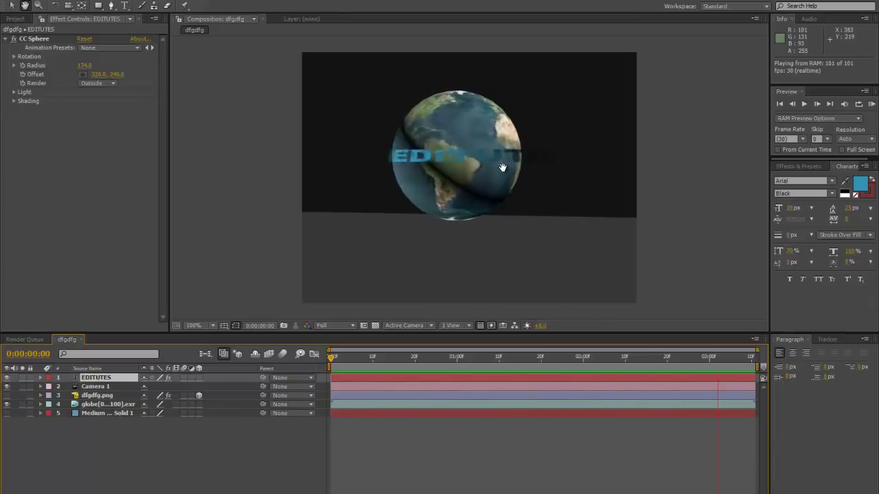
{"action": "key", "text": "space"}
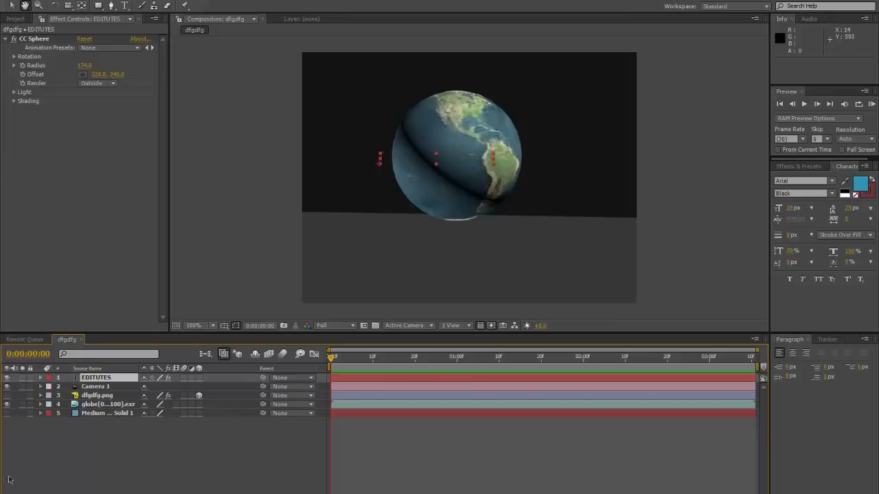
- Hide the EDITUTES text layer and show the dfgdfg.png layer at the start of the composition
{"action": "key", "text": "v"}
{"action": "left_click", "coordinate": [7, 378]}
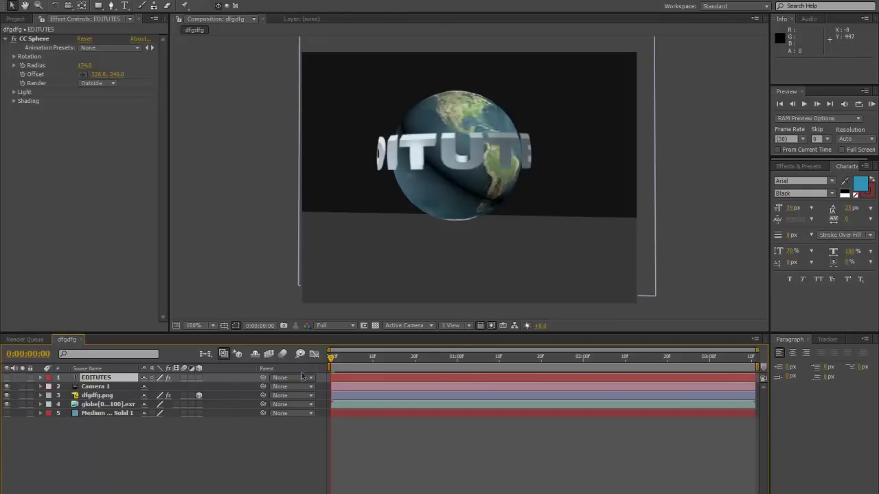
{"action": "mouse_move", "coordinate": [332, 358]}
{"action": "left_mouse_down"}
{"action": "mouse_move", "coordinate": [539, 363]}
{"action": "mouse_move", "coordinate": [331, 359]}
{"action": "left_mouse_up"}
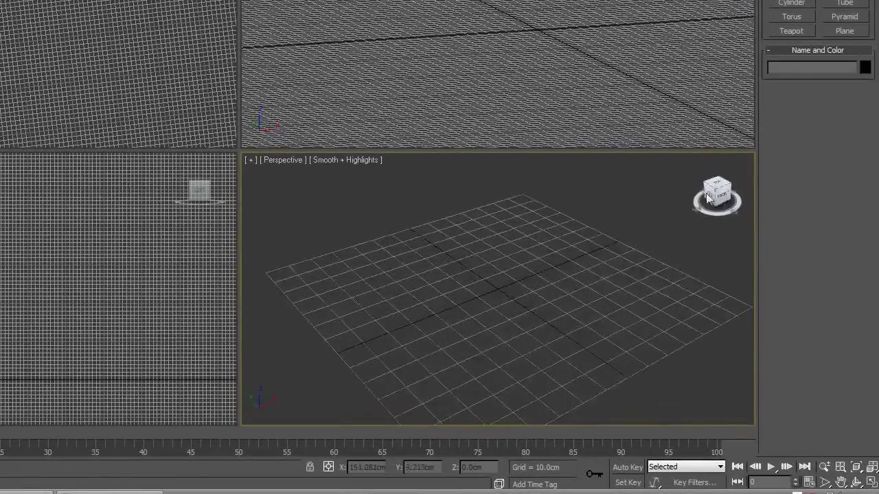
- Switch to 3ds Max and start an empty scene with the New All option
{"action": "left_click", "coordinate": [709, 197]}
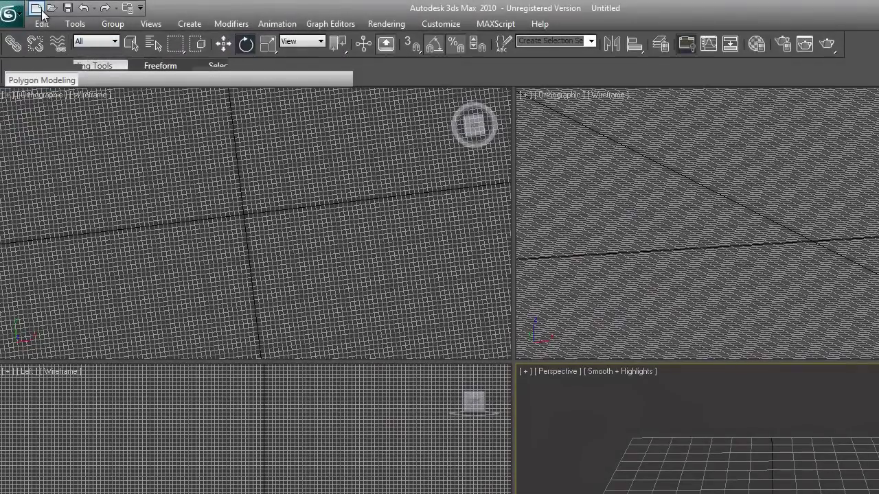
{"action": "left_click", "coordinate": [36, 9]}
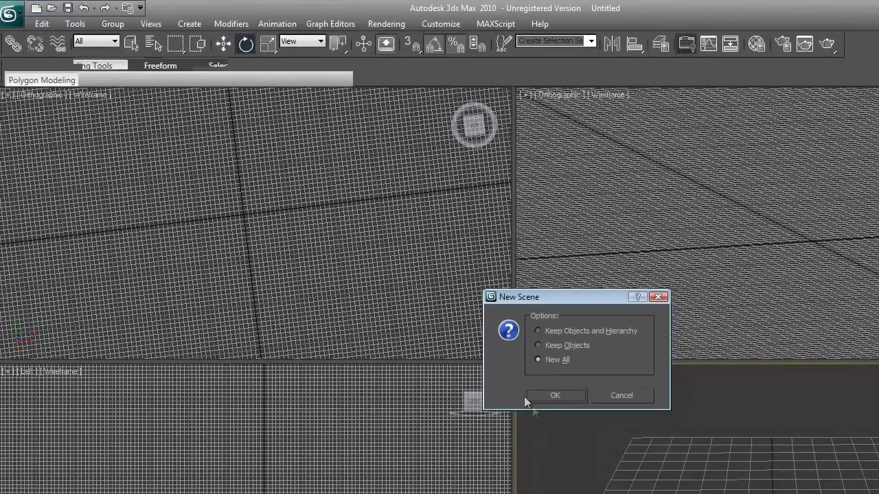
{"action": "left_click", "coordinate": [556, 396]}
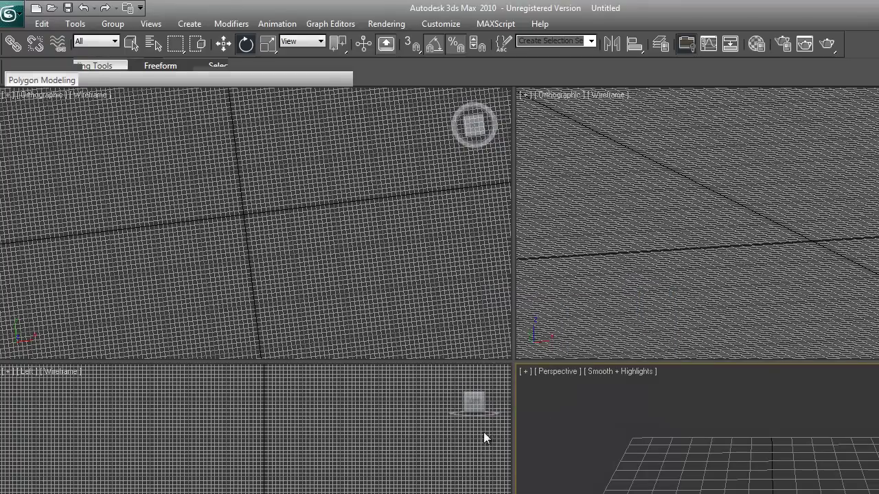
{"action": "left_click", "coordinate": [8, 14]}
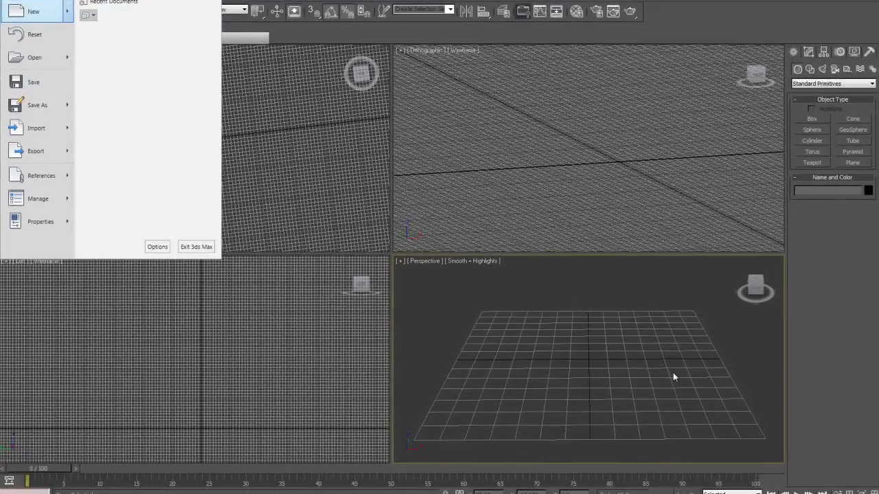
{"action": "left_click", "coordinate": [261, 310]}
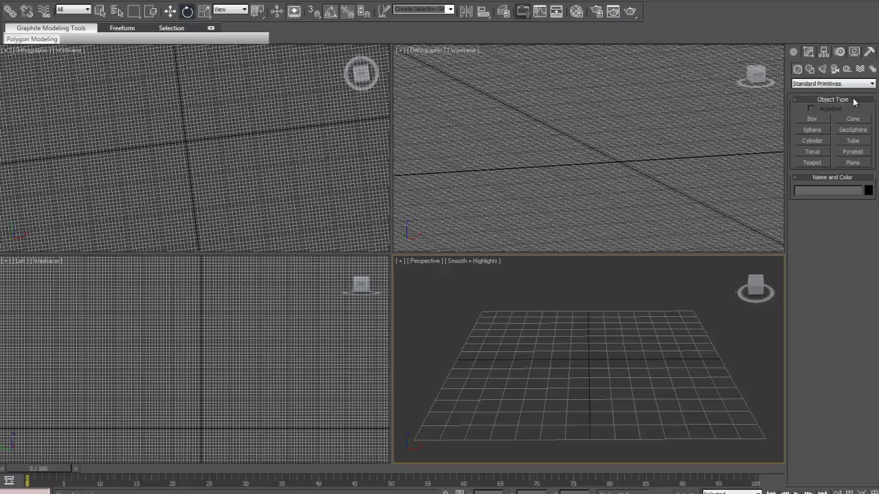
- Create a sphere at about X -21 cm, Y 8.6 cm and raise it along Z to about 26 cm
{"action": "left_click", "coordinate": [812, 130]}
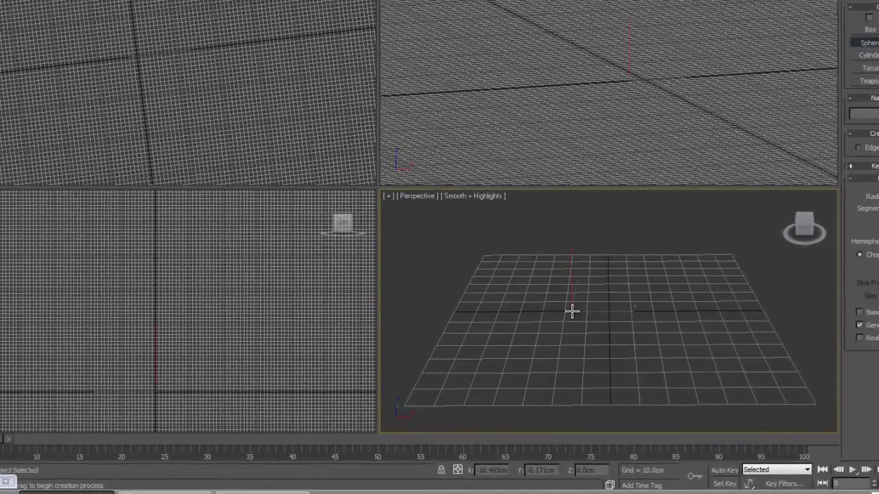
{"action": "left_click_drag", "start_coordinate": [567, 304], "coordinate": [598, 317]}
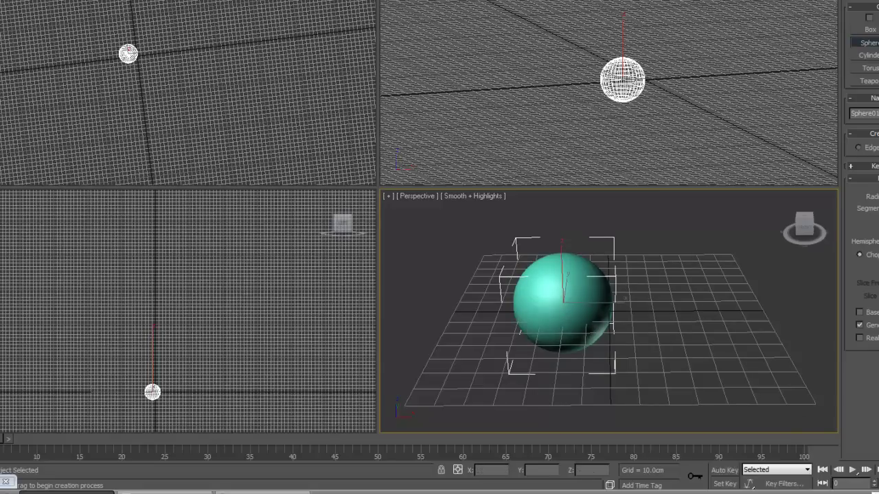
{"action": "key", "text": "w"}
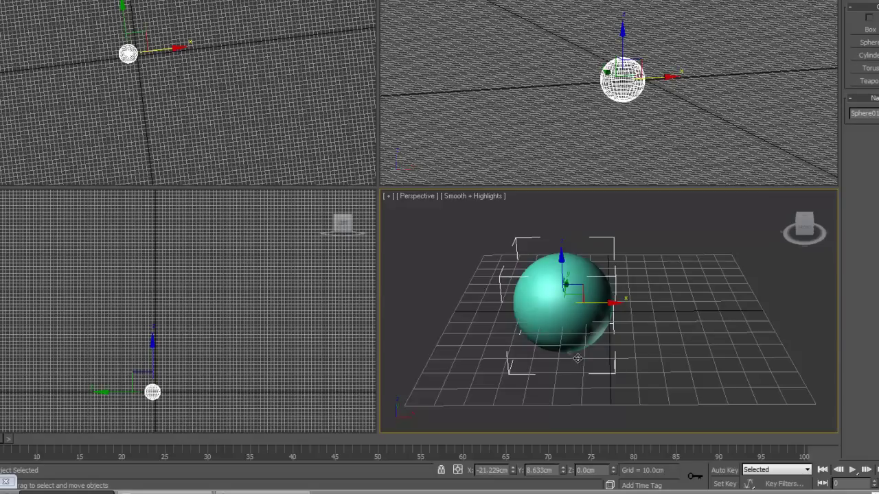
{"action": "left_click", "coordinate": [805, 230]}
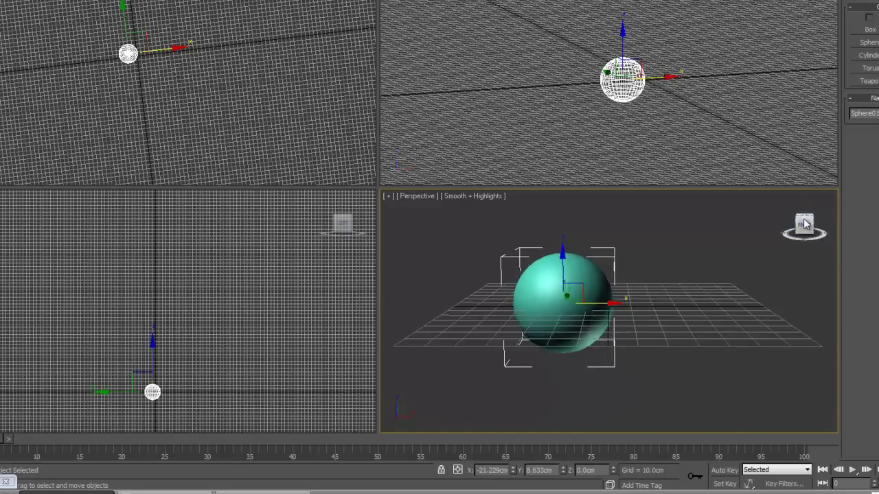
{"action": "mouse_move", "coordinate": [809, 218]}
{"action": "left_mouse_down"}
{"action": "mouse_move", "coordinate": [807, 199]}
{"action": "mouse_move", "coordinate": [808, 210]}
{"action": "left_mouse_up"}
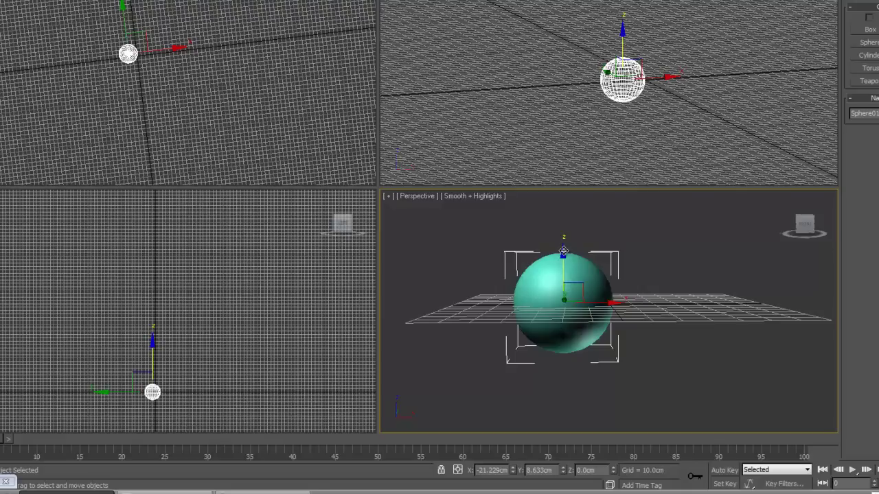
{"action": "left_click_drag", "start_coordinate": [563, 250], "coordinate": [576, 199]}
{"action": "left_click_drag", "start_coordinate": [803, 233], "coordinate": [682, 218]}
{"action": "mouse_move", "coordinate": [786, 199]}
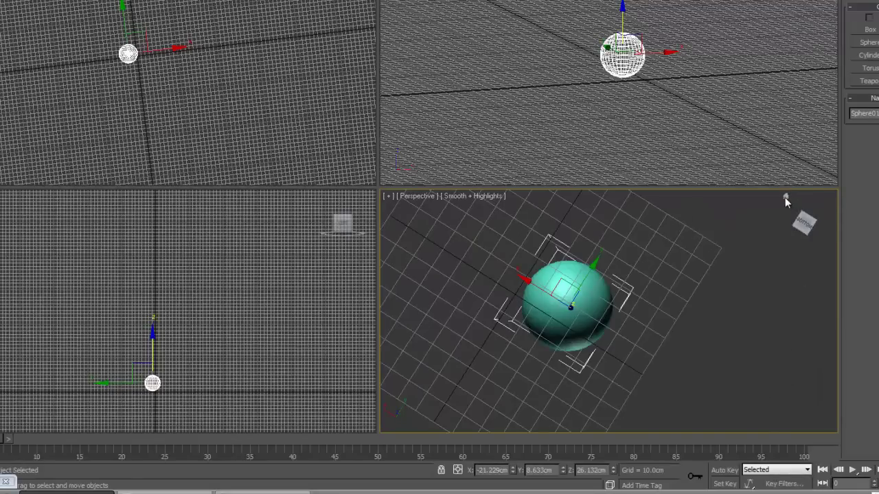
{"action": "left_click", "coordinate": [786, 198]}
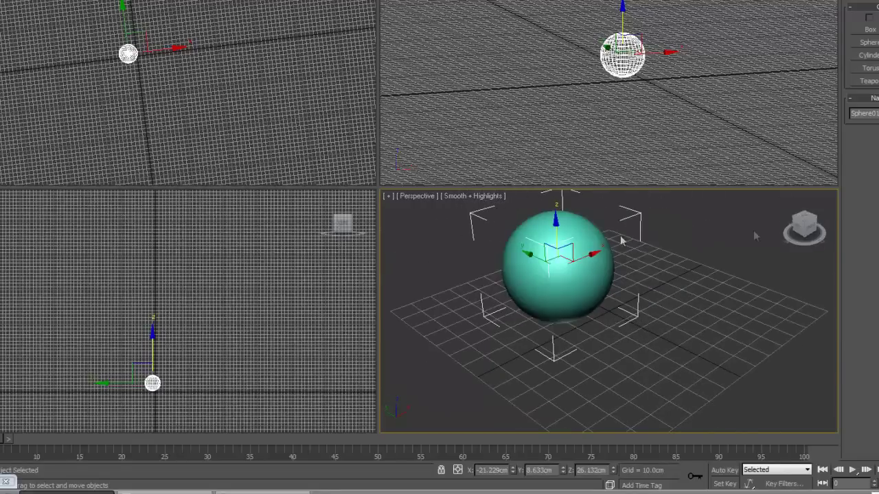
{"action": "mouse_move", "coordinate": [788, 248]}
{"action": "left_click_drag", "start_coordinate": [796, 230], "coordinate": [834, 214]}
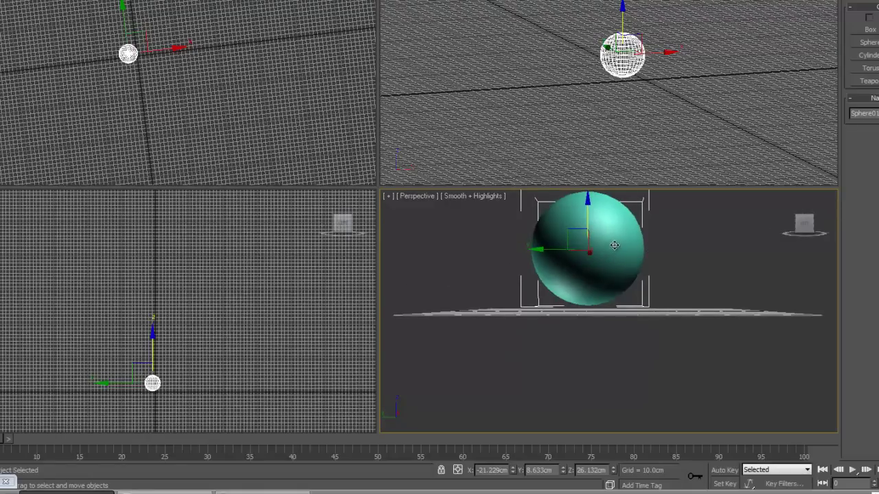
{"action": "left_click_drag", "start_coordinate": [615, 245], "coordinate": [623, 304]}
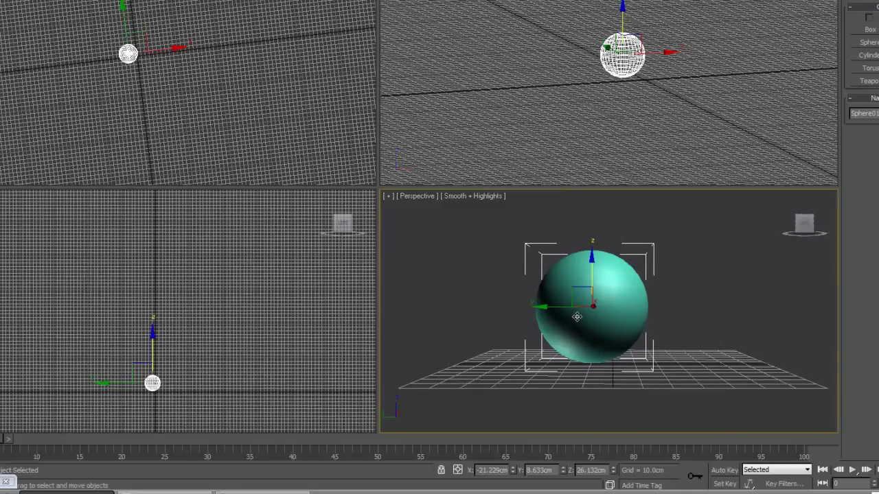
- Load anotherglovbe.jpg as a bitmap into the Diffuse Color map of the unused Standard_19 material
{"action": "key", "text": "m"}
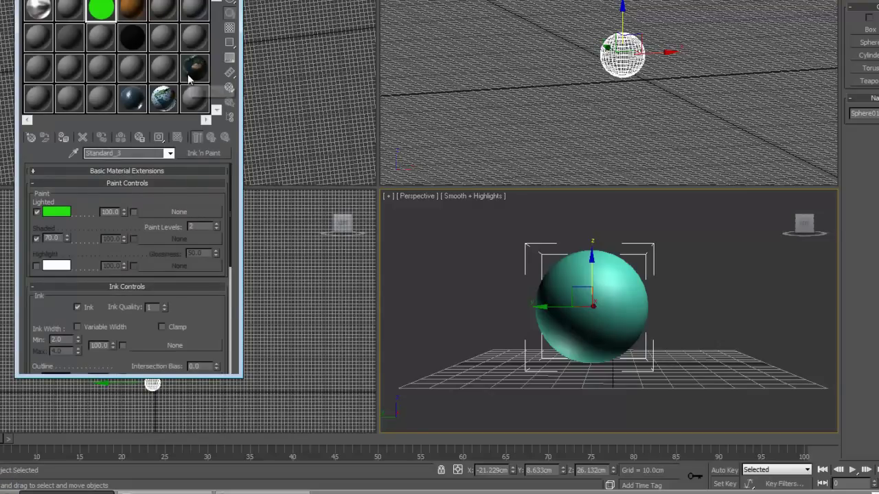
{"action": "left_click", "coordinate": [40, 98]}
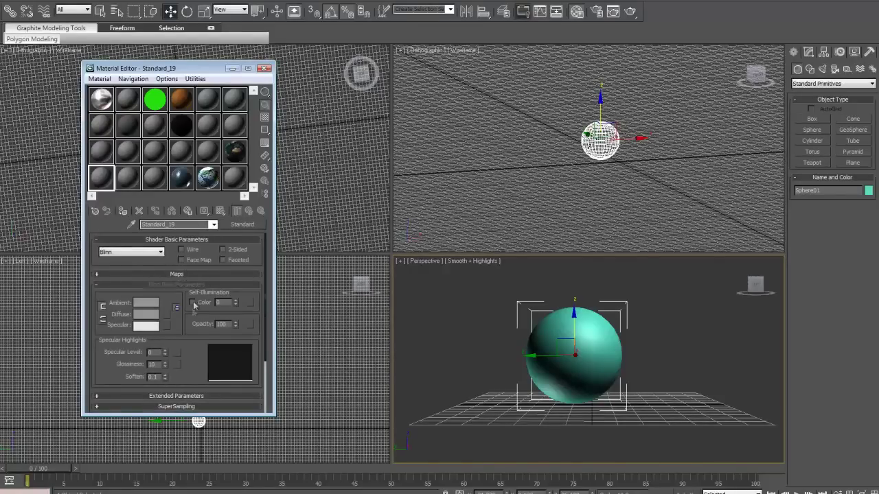
{"action": "left_click", "coordinate": [172, 275]}
{"action": "scroll", "coordinate": [165, 289], "scroll_direction": "down", "scroll_amount": 2}
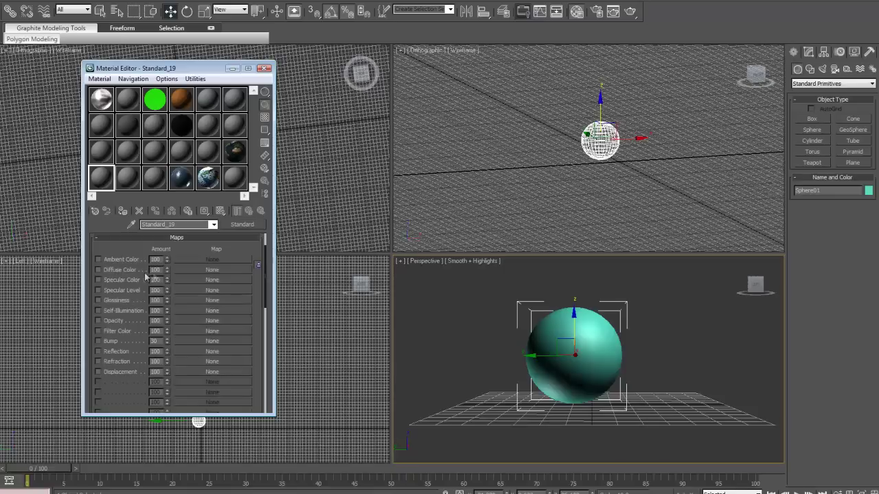
{"action": "left_click", "coordinate": [213, 269]}
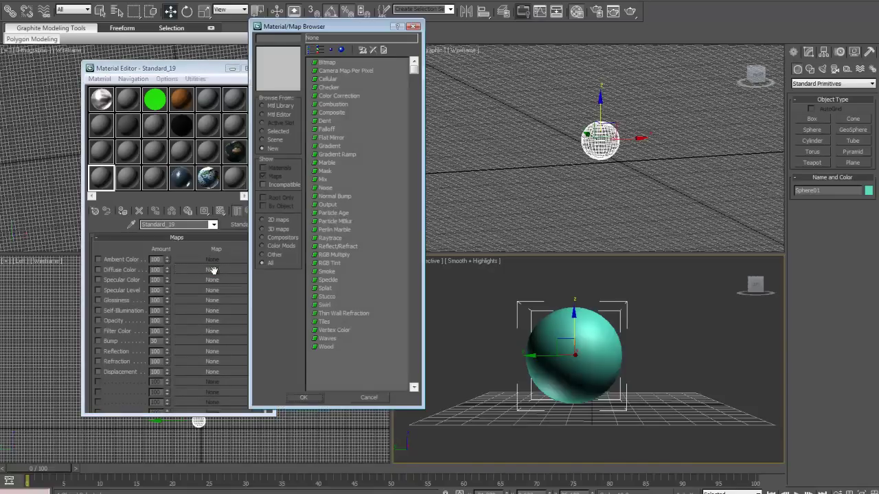
{"action": "left_click", "coordinate": [326, 62]}
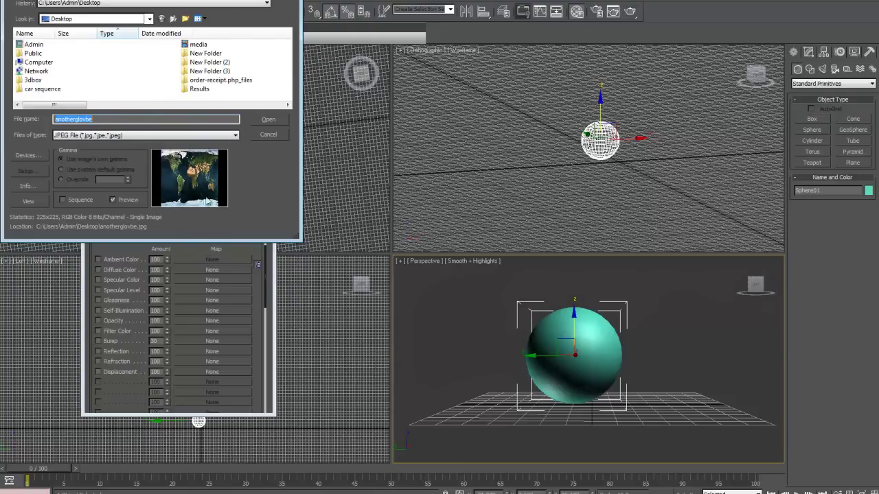
{"action": "left_click", "coordinate": [270, 121]}
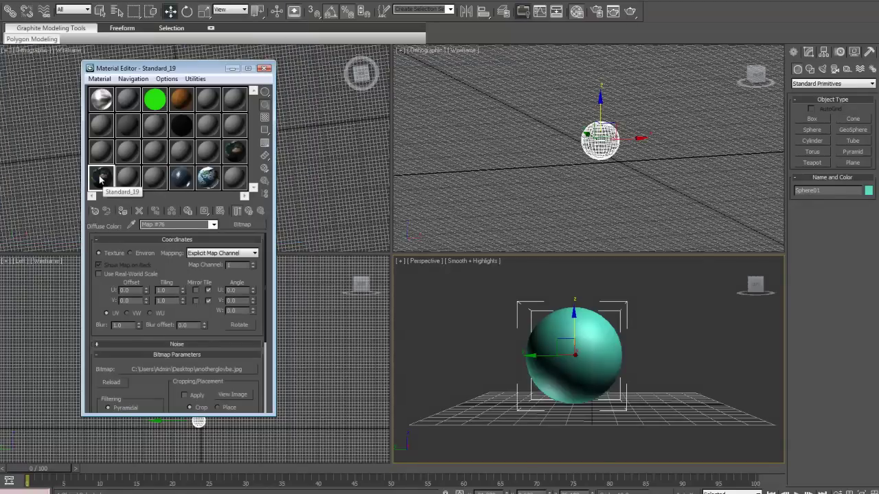
- Apply the Standard_19 material to the sphere and test-render the perspective view
{"action": "left_click_drag", "start_coordinate": [100, 178], "coordinate": [590, 342]}
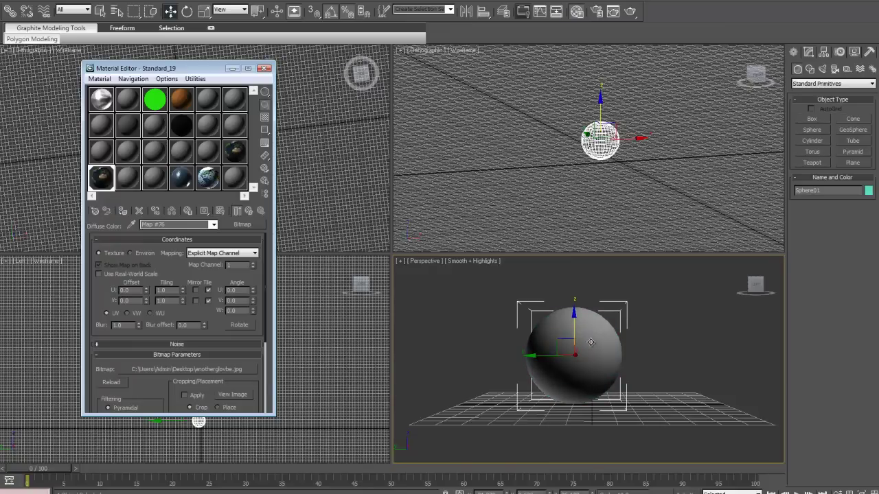
{"action": "key", "text": "shift+q"}
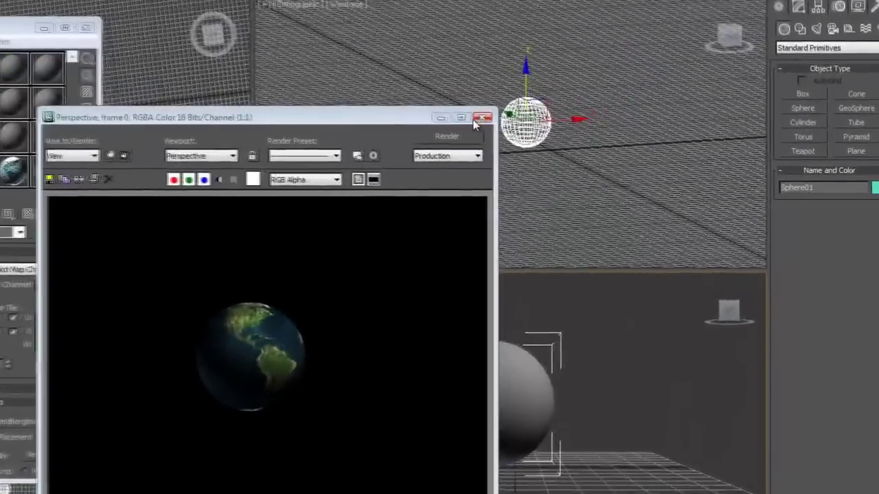
{"action": "left_click", "coordinate": [481, 118]}
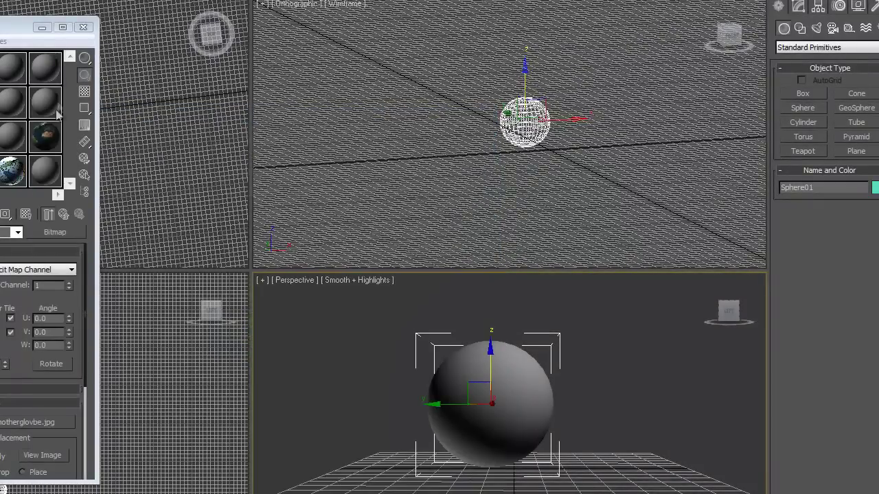
{"action": "left_click", "coordinate": [42, 28]}
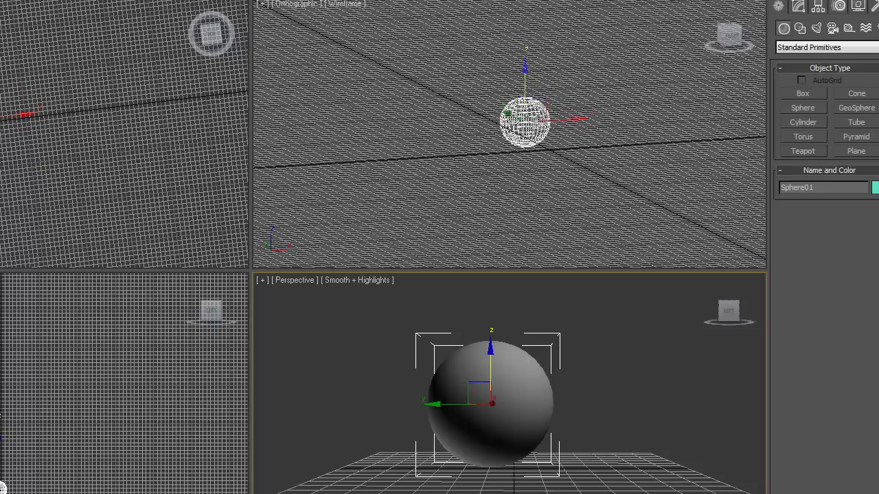
- With Auto Key on, rotate the sphere around its Z axis at frame 92, and scrub back to check the spin
{"action": "key", "text": "e"}
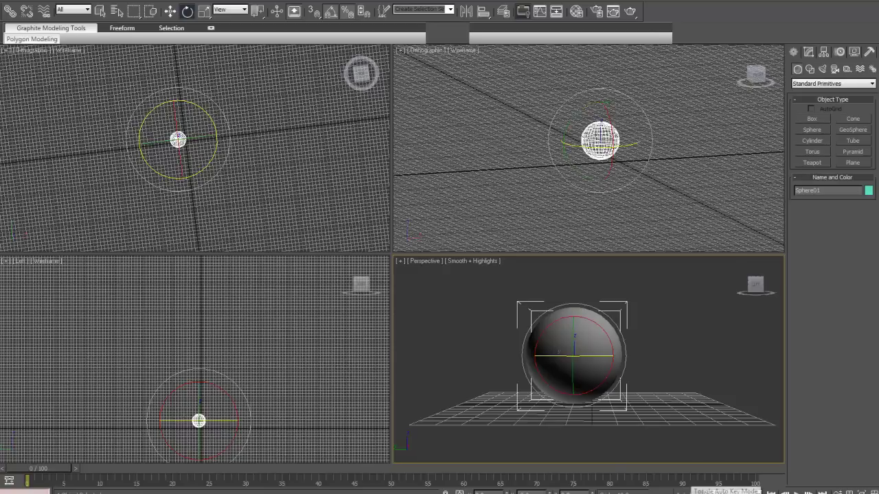
{"action": "left_click", "coordinate": [685, 492]}
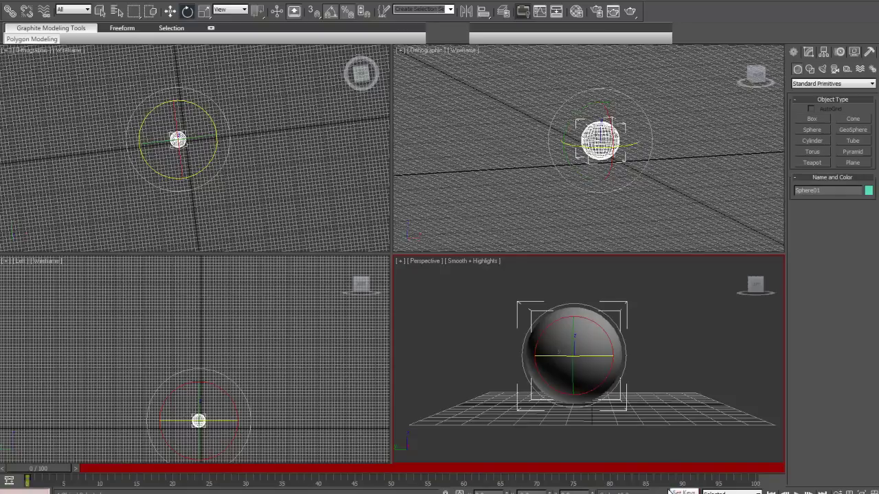
{"action": "left_click_drag", "start_coordinate": [30, 473], "coordinate": [678, 479]}
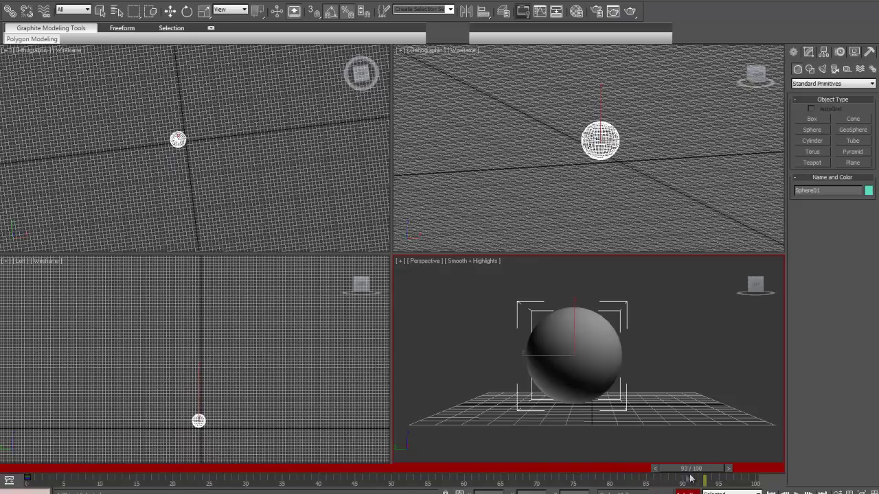
{"action": "key", "text": "e"}
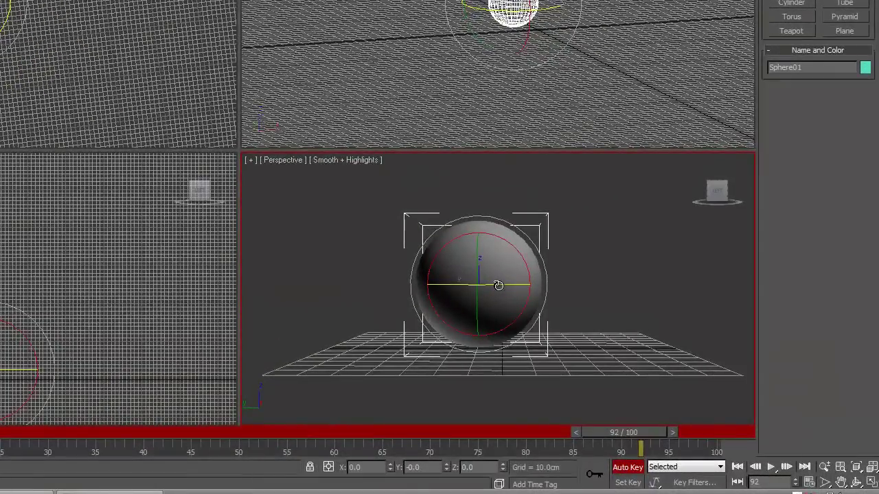
{"action": "left_click_drag", "start_coordinate": [498, 285], "coordinate": [794, 291]}
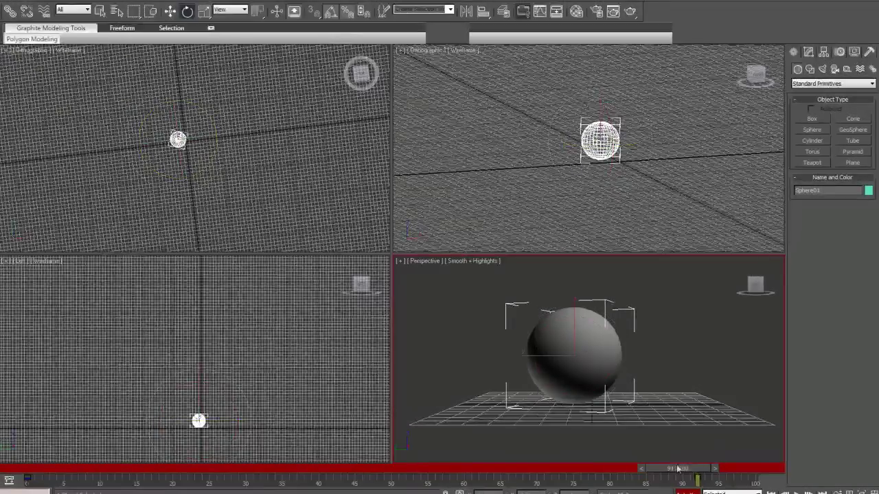
{"action": "left_click_drag", "start_coordinate": [637, 431], "coordinate": [502, 434]}
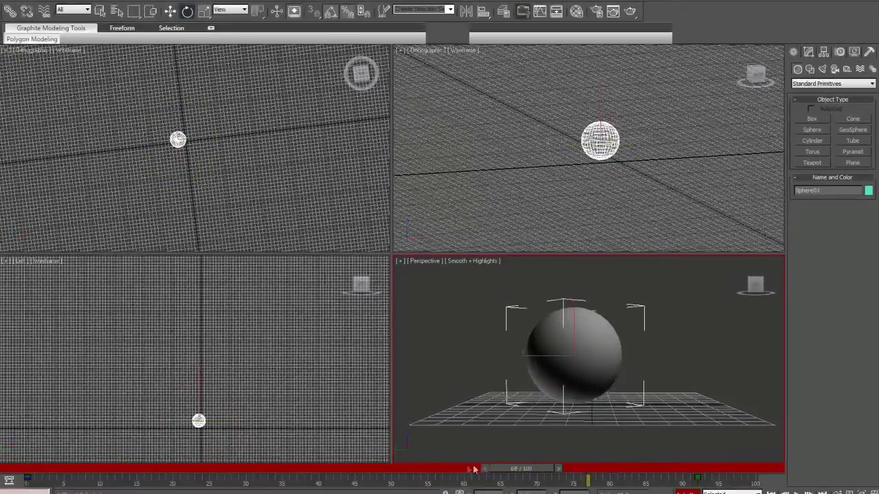
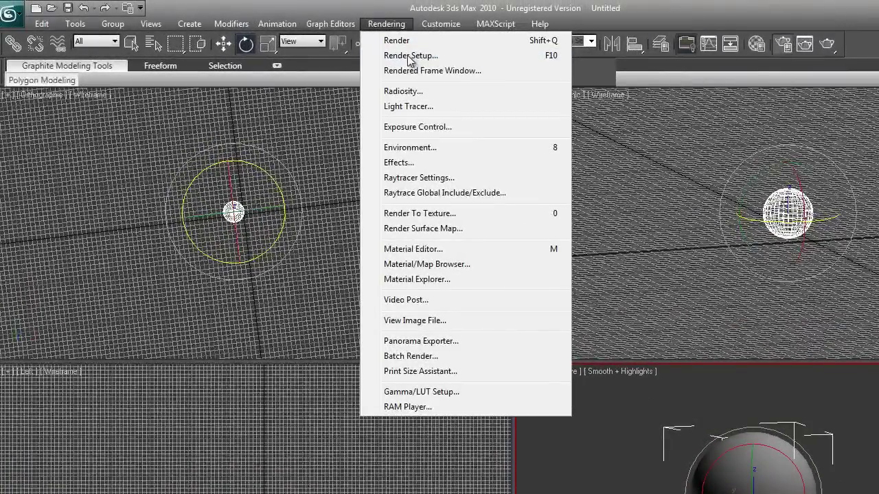
- Open the render setup and set the time output to the frame range 0 to 100
{"action": "left_click", "coordinate": [410, 57]}
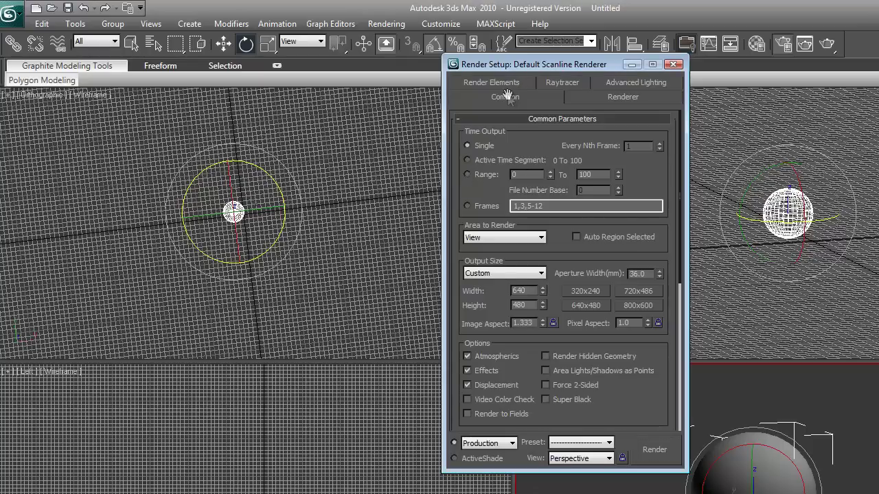
{"action": "left_click", "coordinate": [467, 175]}
{"action": "left_click_drag", "start_coordinate": [643, 410], "coordinate": [626, 218]}
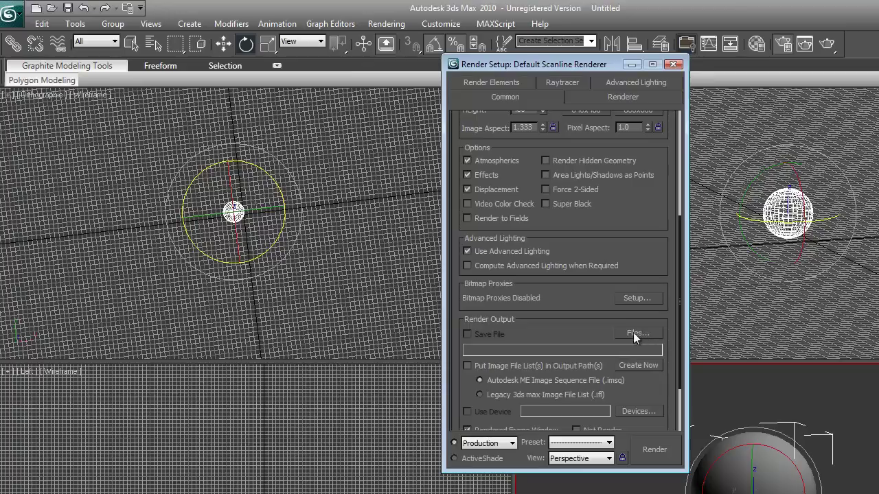
- Start choosing the render output file and create and open a new folder named GLOBEFORAE on the Desktop
{"action": "left_click", "coordinate": [637, 333]}
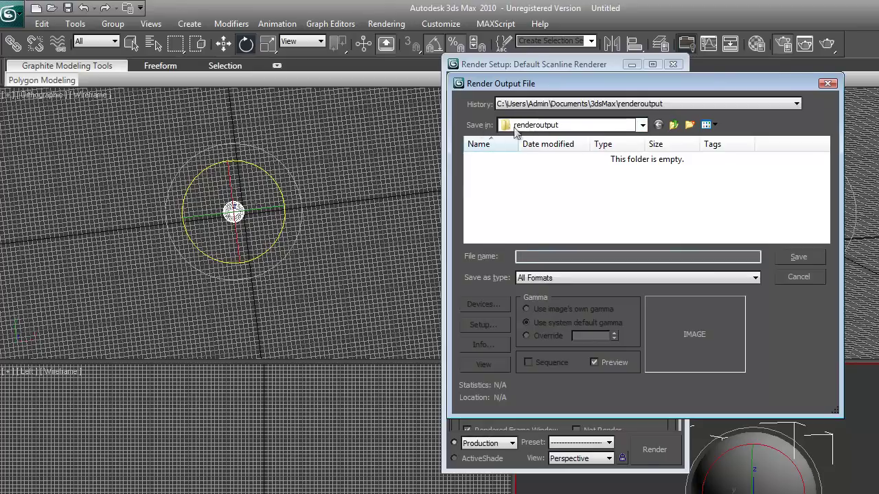
{"action": "left_click", "coordinate": [642, 125]}
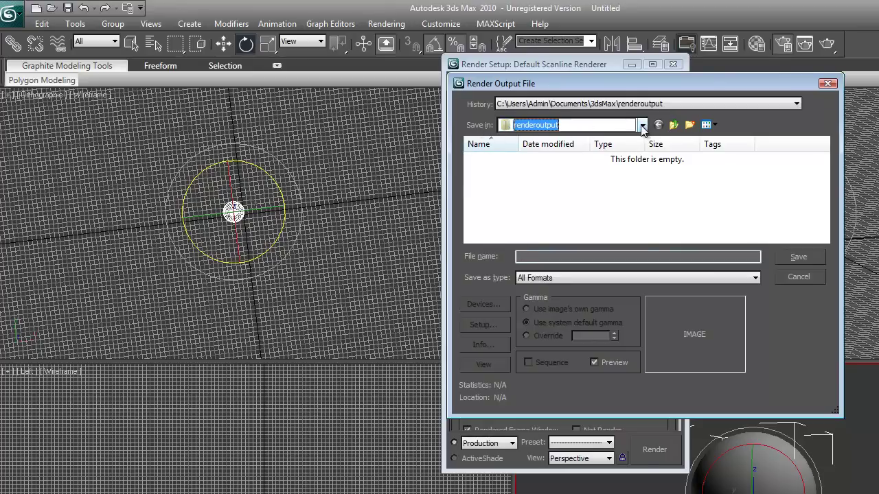
{"action": "left_click", "coordinate": [642, 126]}
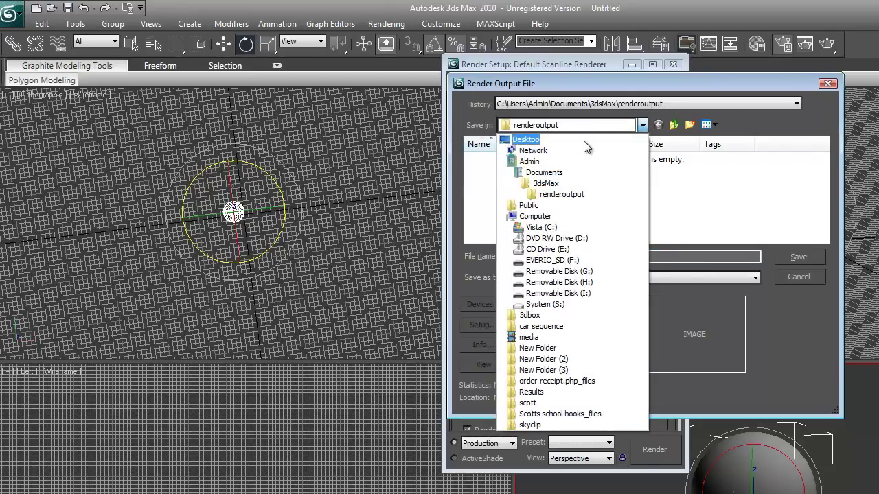
{"action": "left_click", "coordinate": [584, 142]}
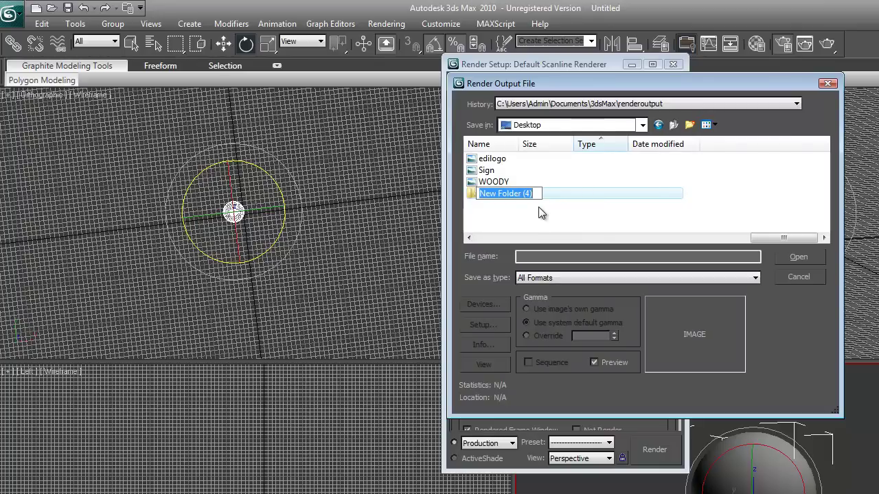
{"action": "type", "text": "GLOBE"}
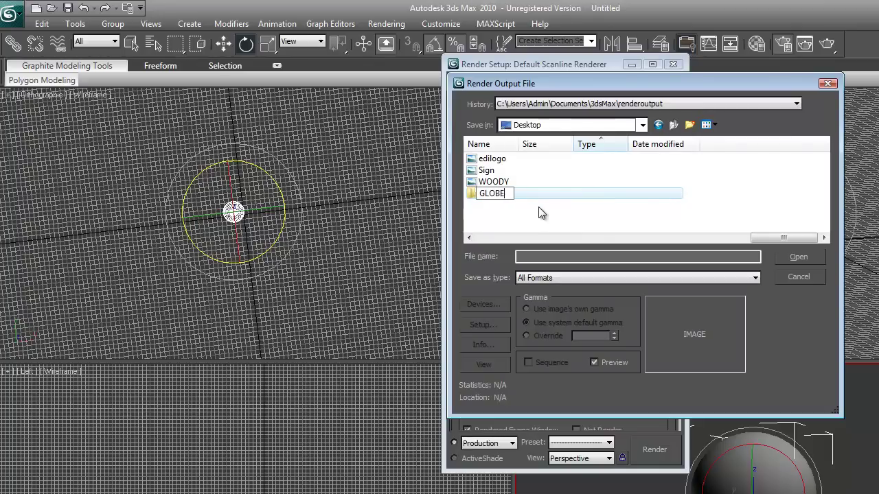
{"action": "type", "text": "FORAE"}
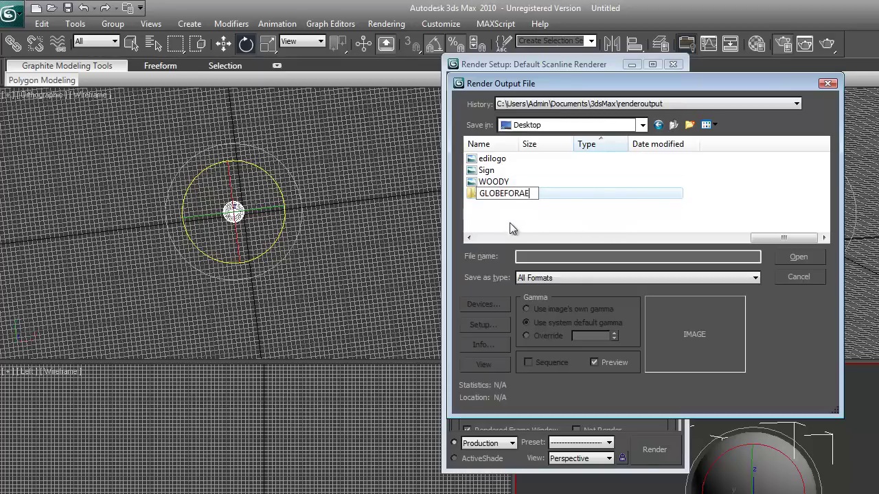
{"action": "key", "text": "Return"}
{"action": "double_click", "coordinate": [508, 198]}
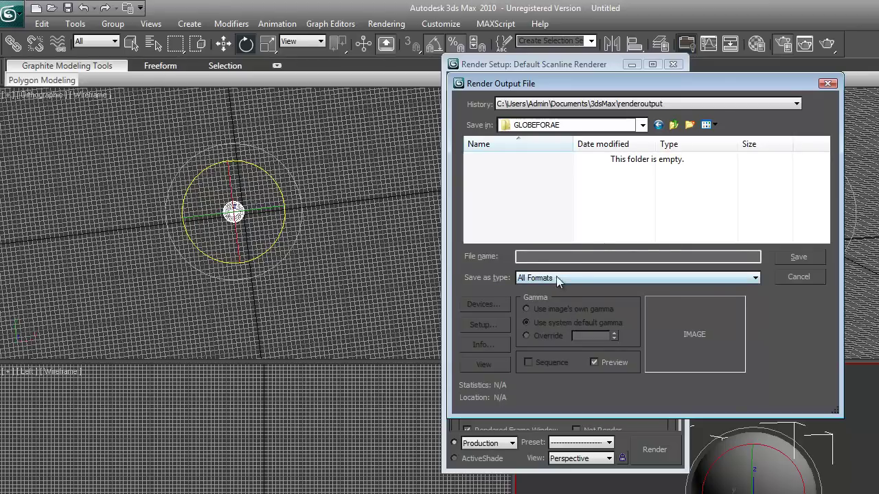
- Save the render output as an OpenEXR image file named globe, accepting the default OpenEXR configuration
{"action": "left_click", "coordinate": [592, 277]}
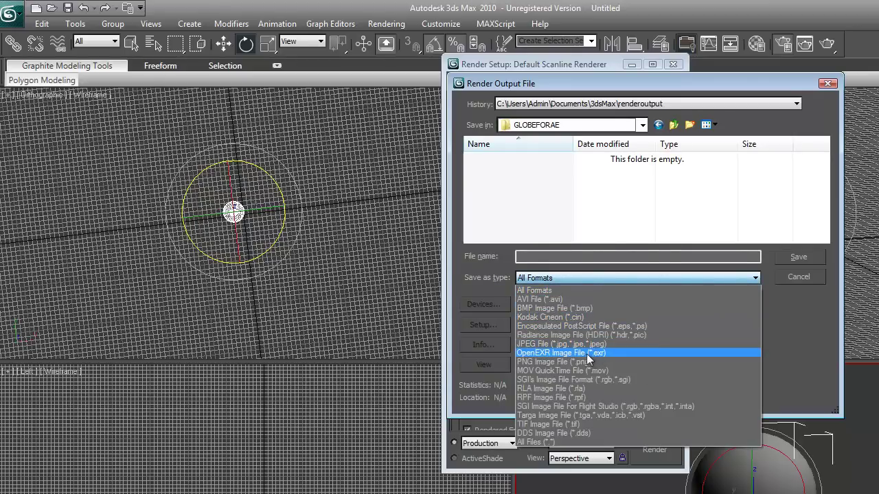
{"action": "left_click", "coordinate": [578, 353]}
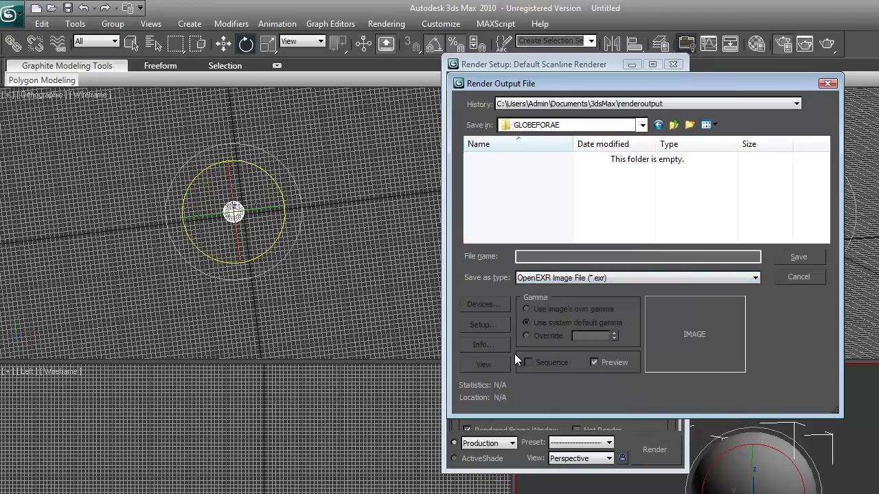
{"action": "left_click", "coordinate": [556, 259]}
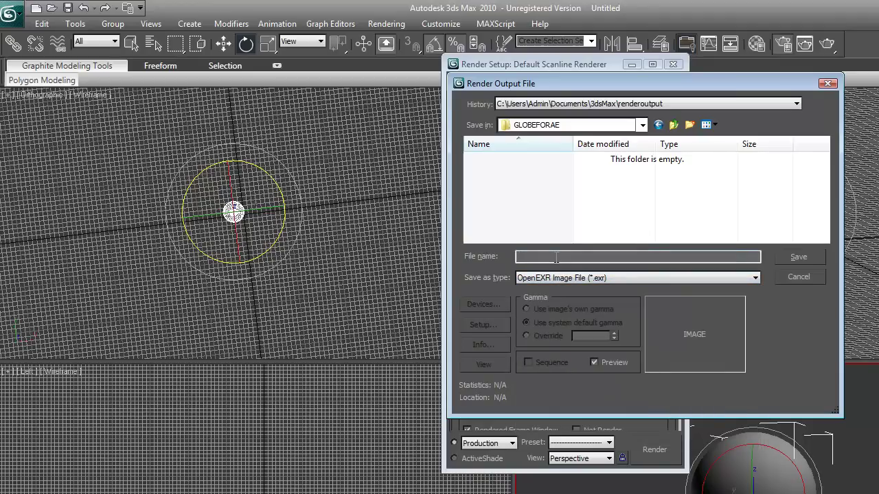
{"action": "type", "text": "globe"}
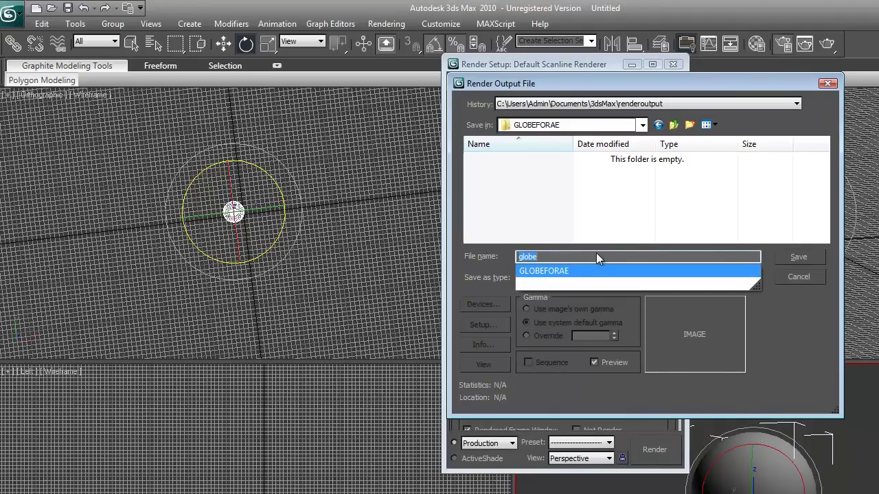
{"action": "left_click", "coordinate": [784, 319]}
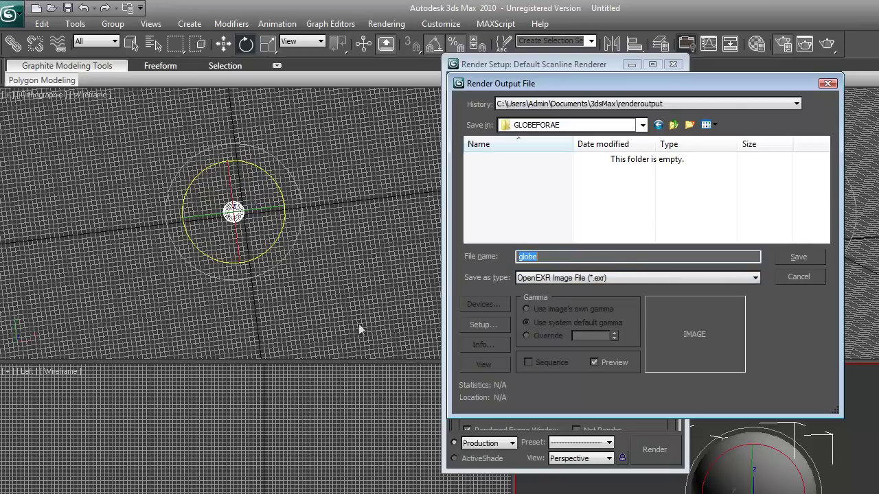
{"action": "left_click", "coordinate": [804, 257]}
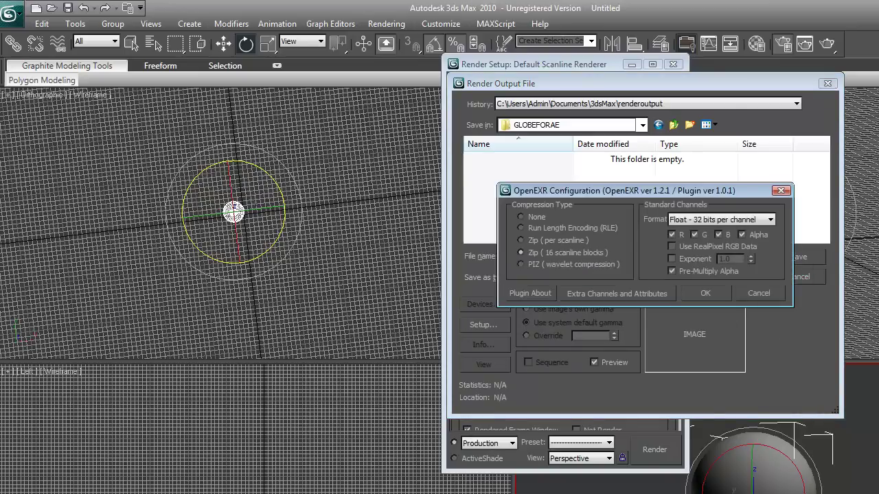
{"action": "left_click", "coordinate": [705, 293]}
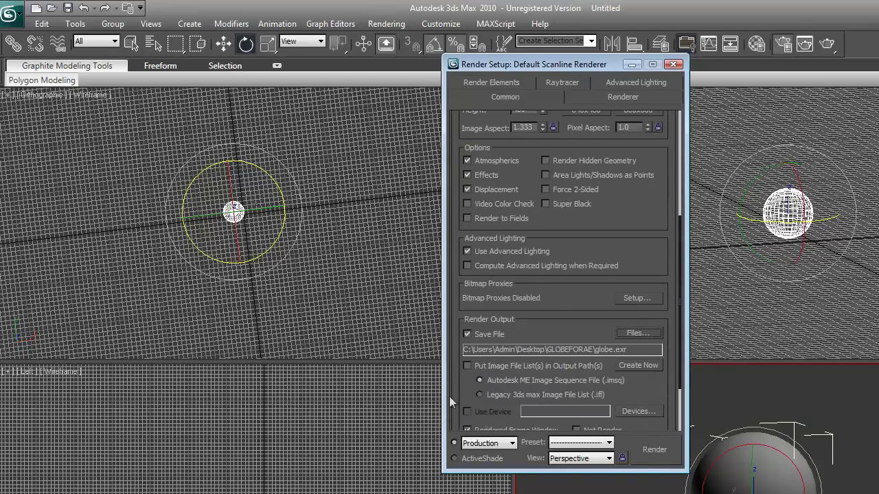
- Render the Perspective view as an animation and cancel it after the first few frames
{"action": "left_click", "coordinate": [467, 161]}
{"action": "left_click", "coordinate": [581, 459]}
{"action": "left_click", "coordinate": [582, 484]}
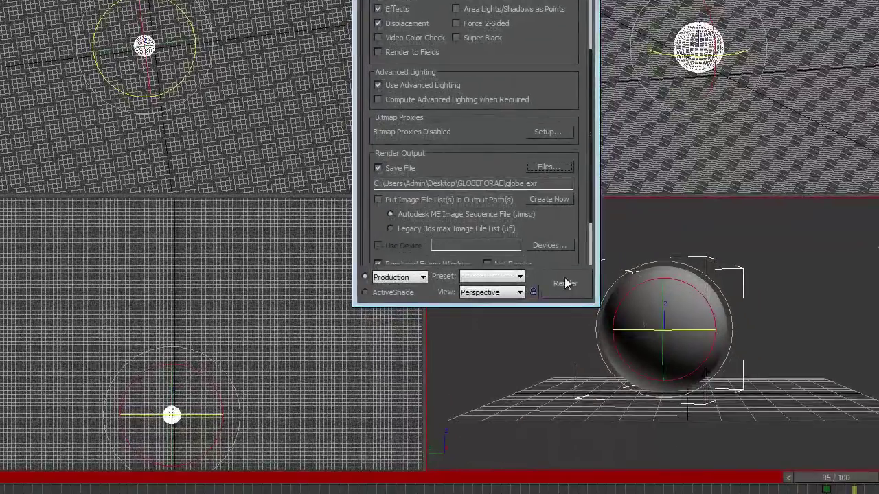
{"action": "left_click", "coordinate": [568, 287]}
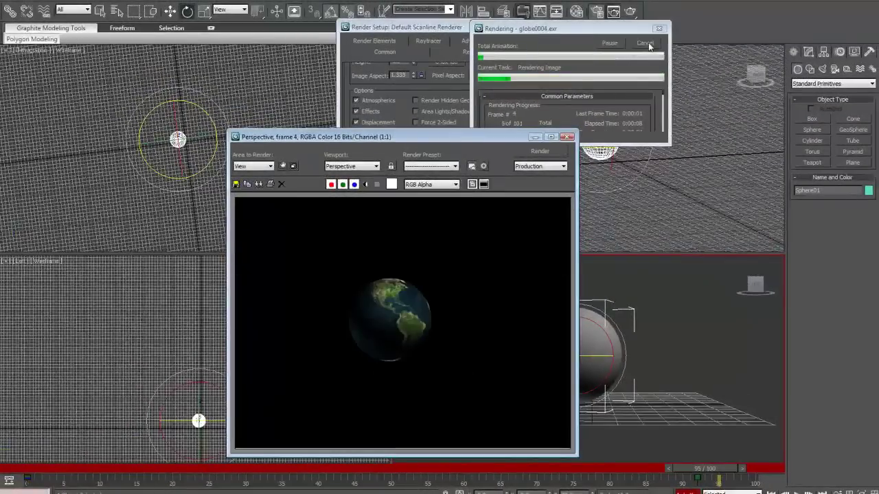
{"action": "key", "text": "Escape"}
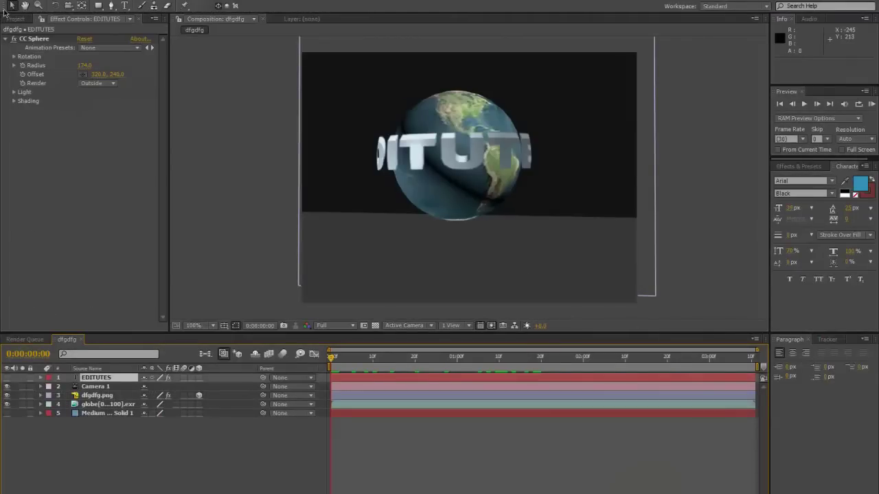
- Switch to After Effects and create composition Comp 1 at 1280 x 720 px, 30 fps, with a duration of 0:00:18:20
{"action": "left_click", "coordinate": [61, 2]}
{"action": "key", "text": "ctrl+n"}
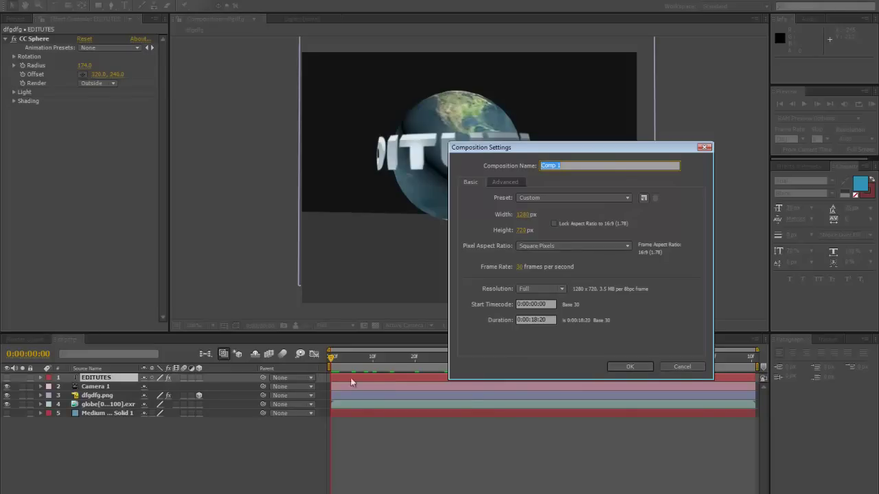
{"action": "left_click", "coordinate": [631, 367]}
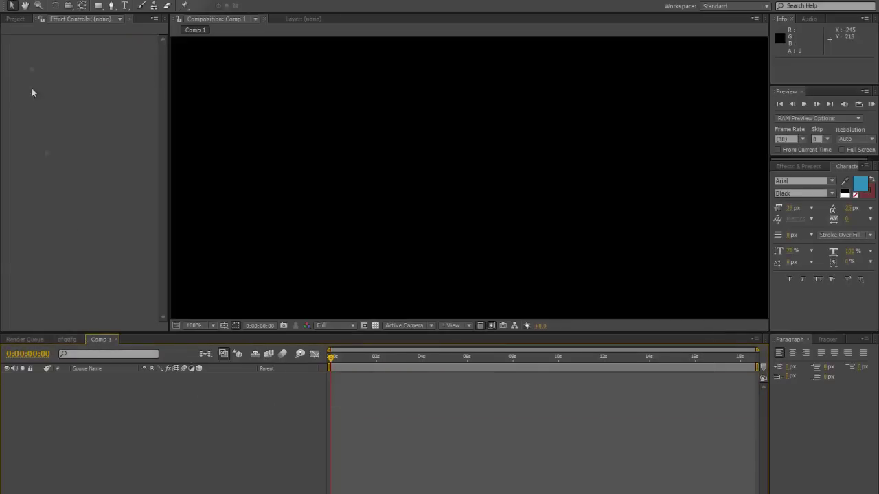
- Start importing footage into the project and select globe0000 in New Folder inside 3dbox
{"action": "left_click", "coordinate": [13, 19]}
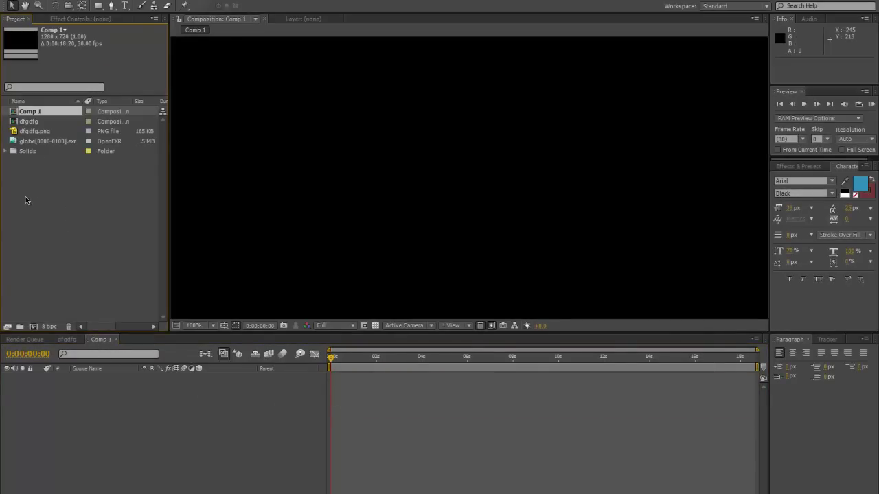
{"action": "left_click", "coordinate": [52, 208]}
{"action": "double_click", "coordinate": [50, 205]}
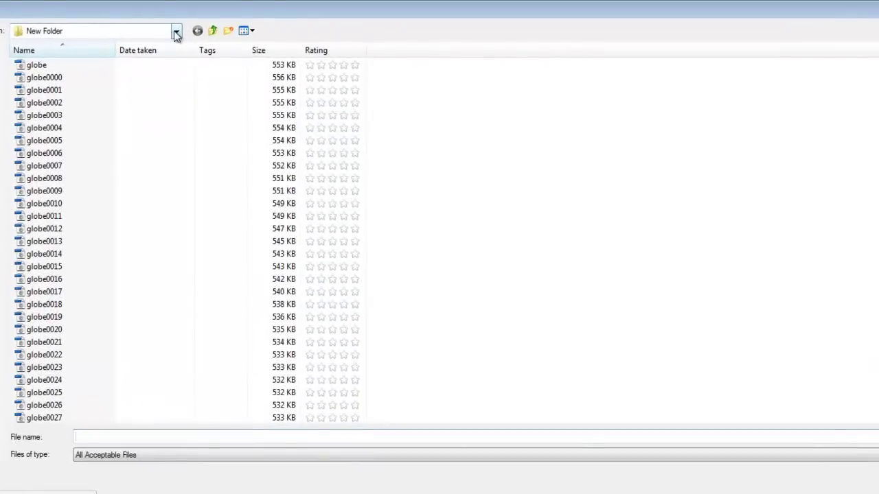
{"action": "left_click", "coordinate": [177, 35]}
{"action": "left_click", "coordinate": [177, 34]}
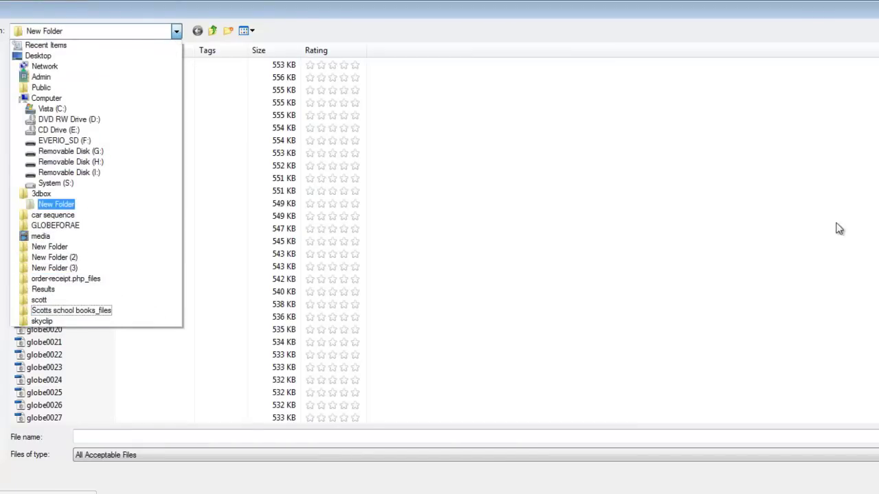
{"action": "left_click", "coordinate": [55, 204]}
{"action": "left_click", "coordinate": [52, 77]}
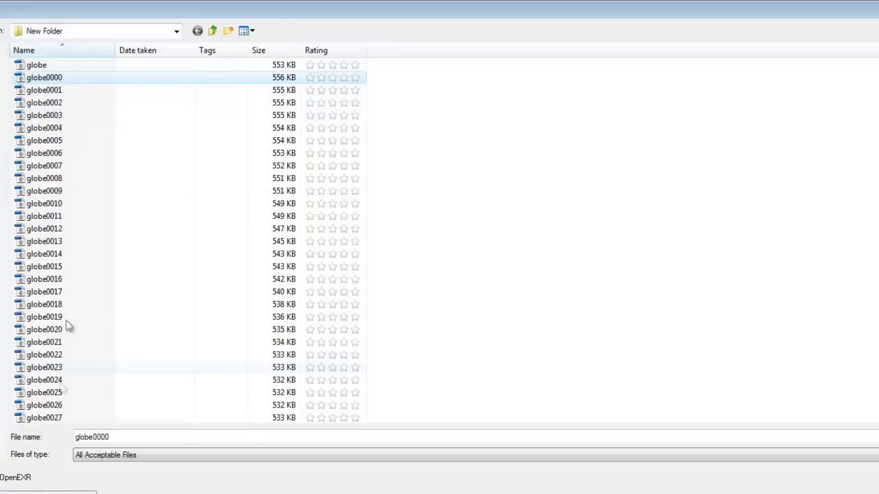
{"action": "left_click", "coordinate": [43, 77]}
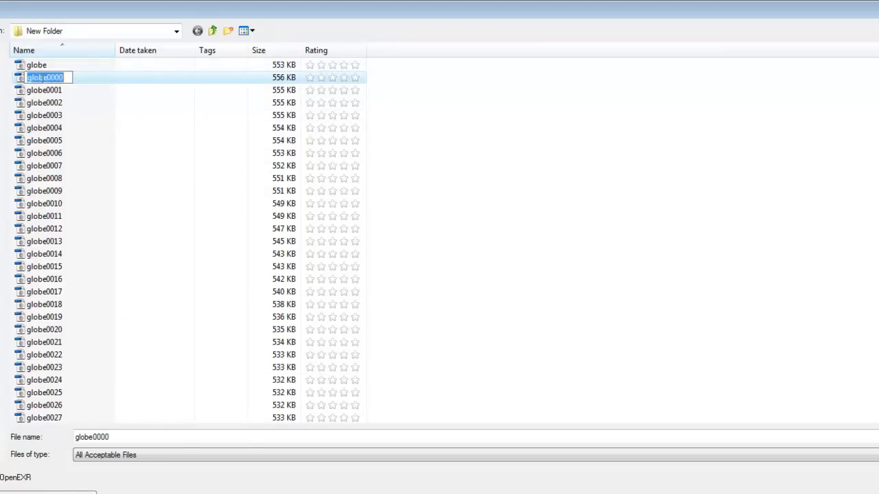
{"action": "left_click", "coordinate": [139, 129]}
{"action": "left_click", "coordinate": [26, 77]}
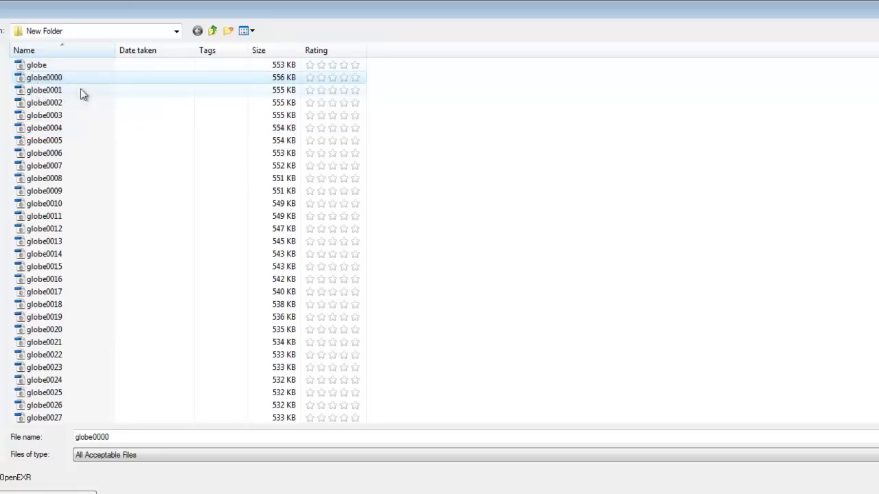
{"action": "key", "text": "F2"}
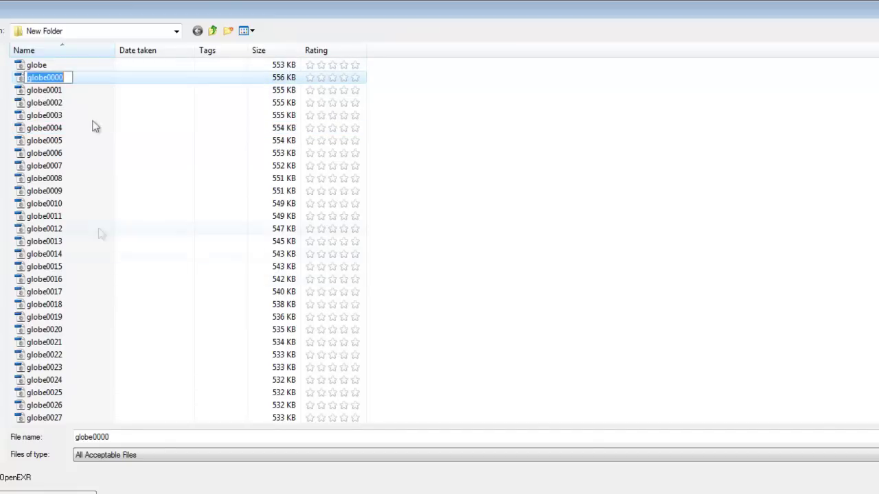
{"action": "key", "text": "Escape"}
{"action": "key", "text": "Up"}
- Import globe0000 as footage with the OpenEXR Sequence option enabled
{"action": "left_click", "coordinate": [64, 77]}
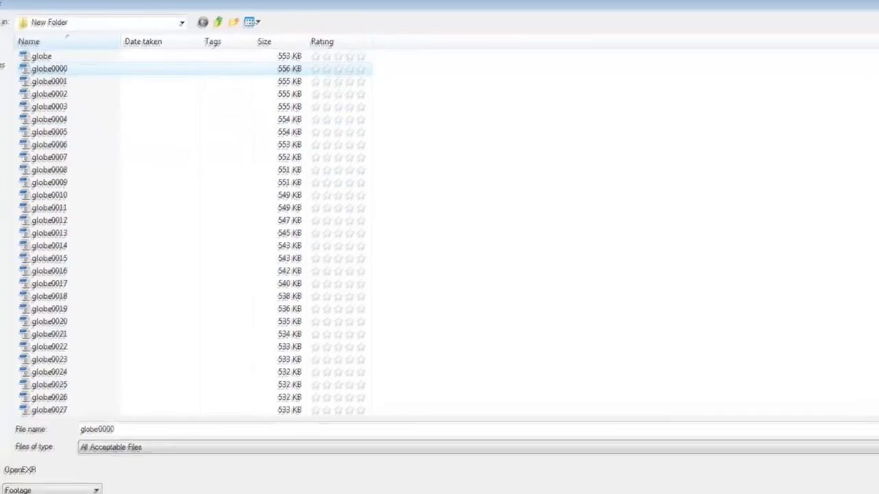
{"action": "left_click", "coordinate": [15, 438]}
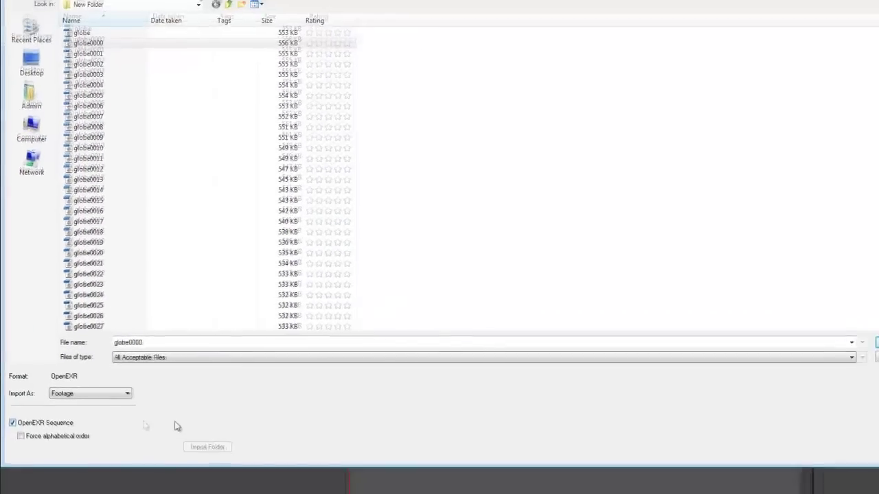
{"action": "left_click", "coordinate": [846, 343]}
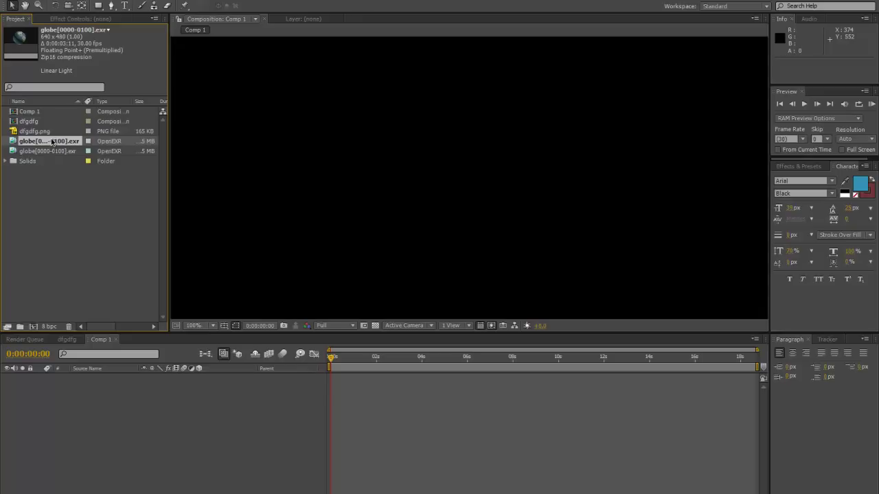
- Add the imported globe sequence to the Comp 1 timeline and scrub through it to check the spin
{"action": "left_click_drag", "start_coordinate": [53, 142], "coordinate": [181, 361]}
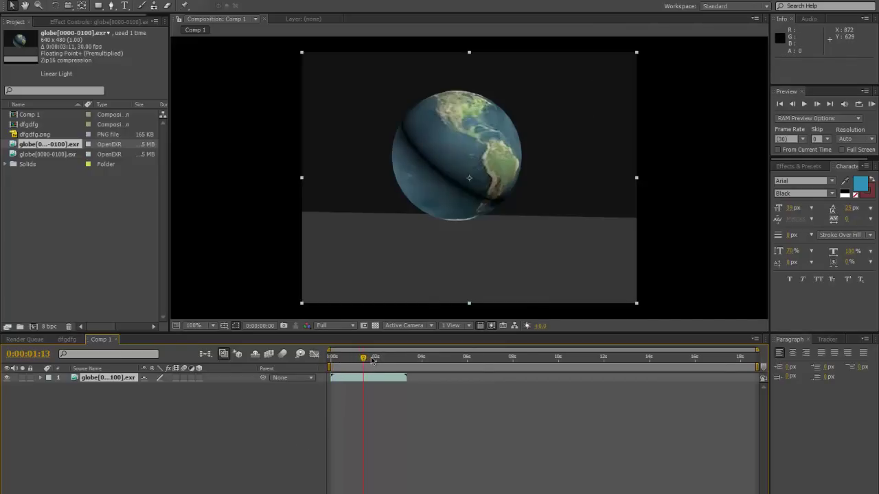
{"action": "left_click_drag", "start_coordinate": [377, 360], "coordinate": [379, 358]}
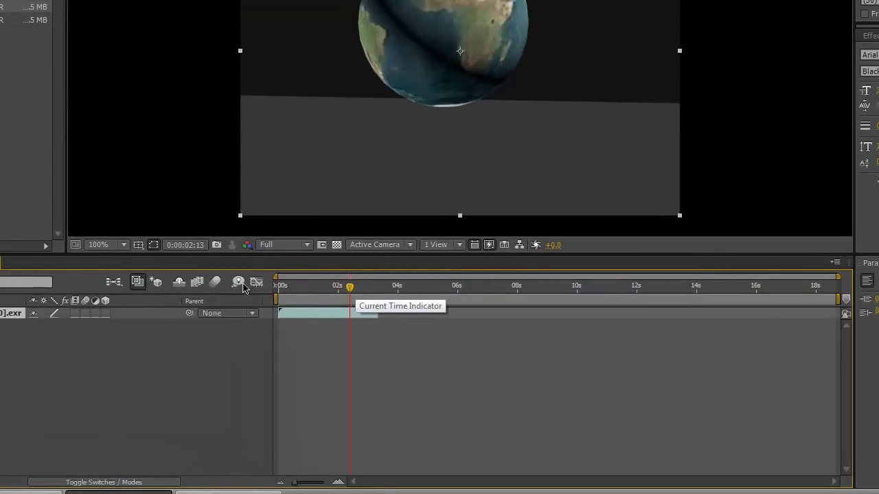
{"action": "left_click_drag", "start_coordinate": [348, 287], "coordinate": [345, 287]}
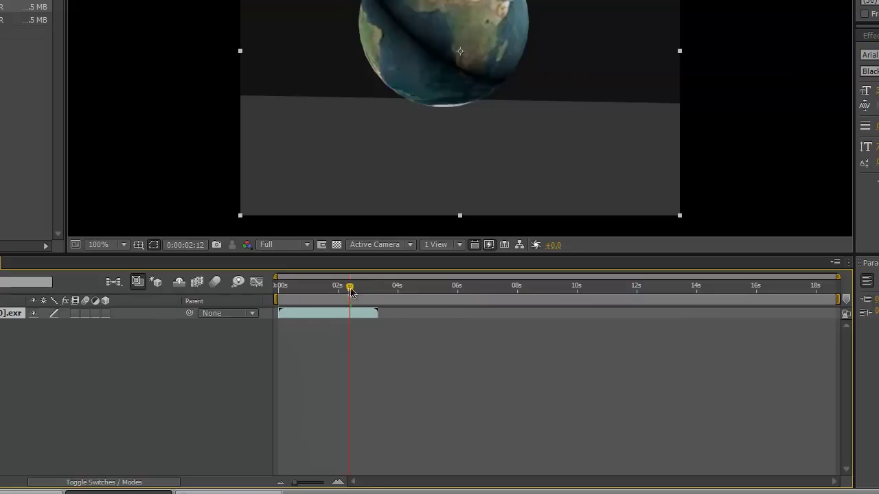
- Create a new text layer in Comp 1 reading EDITUTES.COM
{"action": "key", "text": "Page_Up"}
{"action": "key", "text": "Page_Up"}
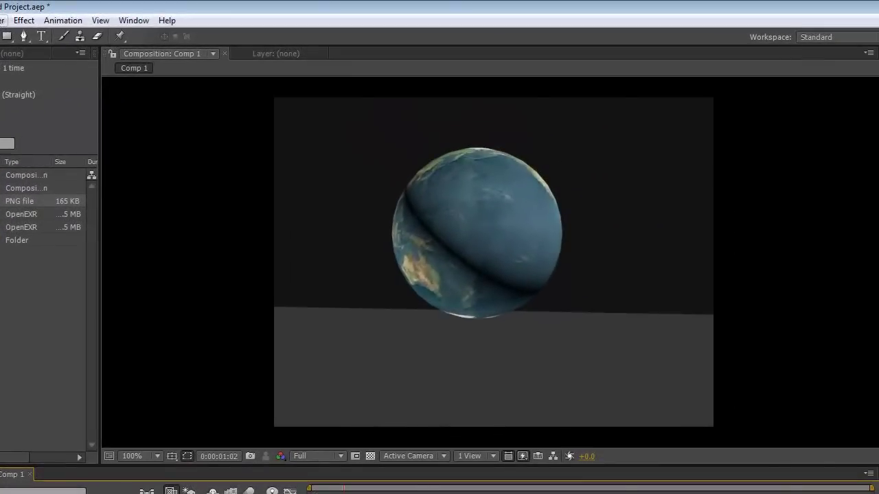
{"action": "left_click", "coordinate": [2, 20]}
{"action": "mouse_move", "coordinate": [20, 36]}
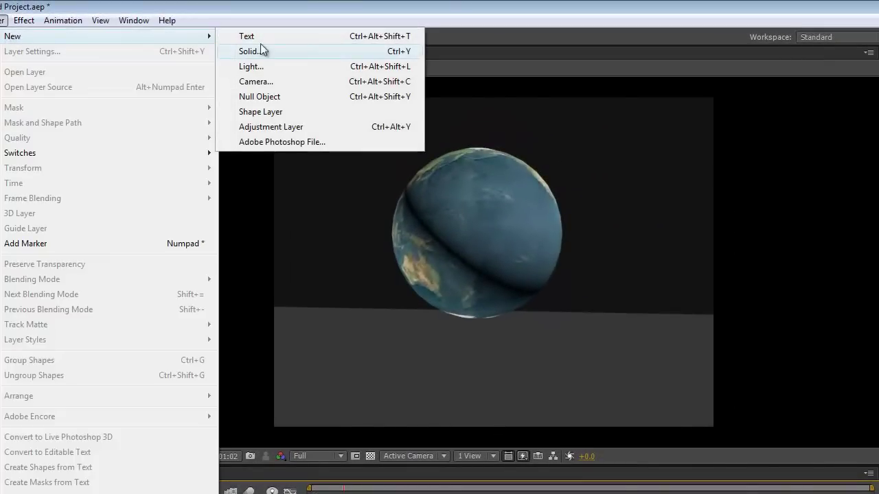
{"action": "left_click", "coordinate": [265, 37]}
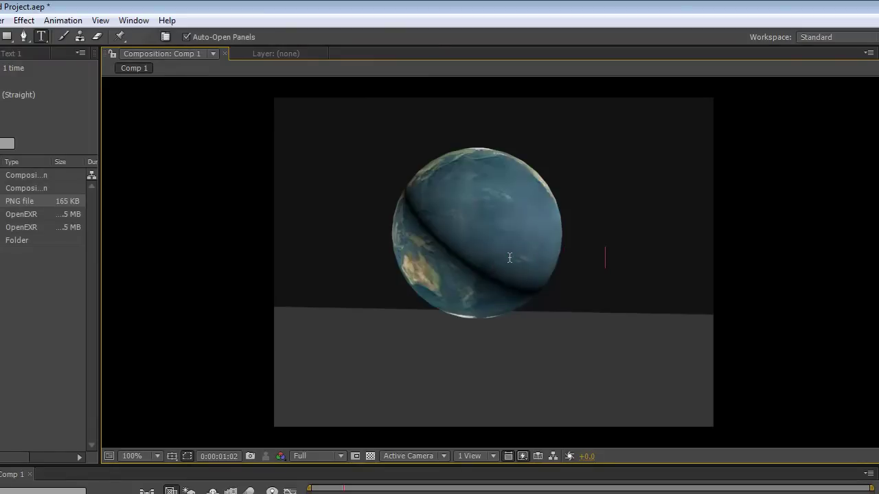
{"action": "type", "text": "EDITUTES.COM"}
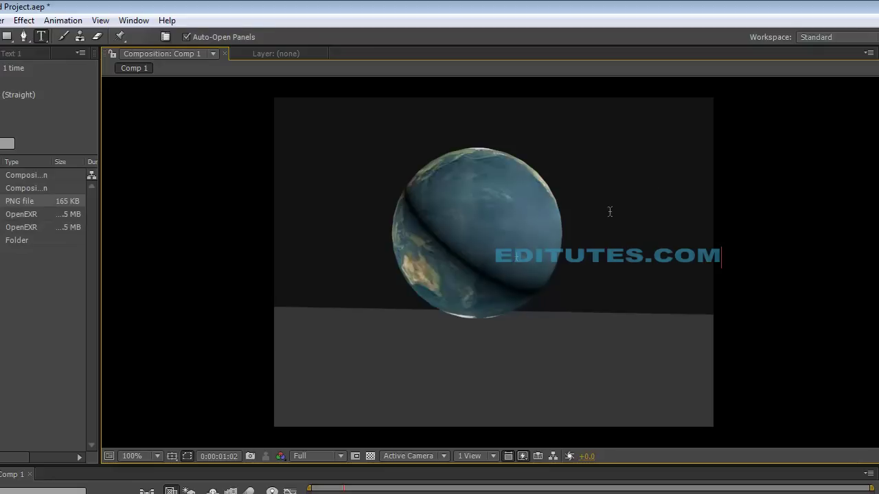
- Set the EDITUTES.COM text's font size to 34 px and reduce its vertical scale to about 46%
{"action": "double_click", "coordinate": [624, 258]}
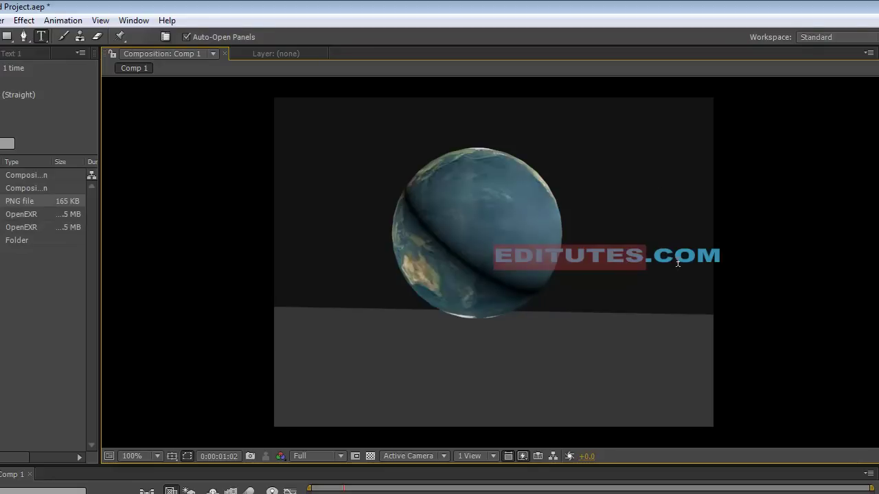
{"action": "key", "text": "ctrl+a"}
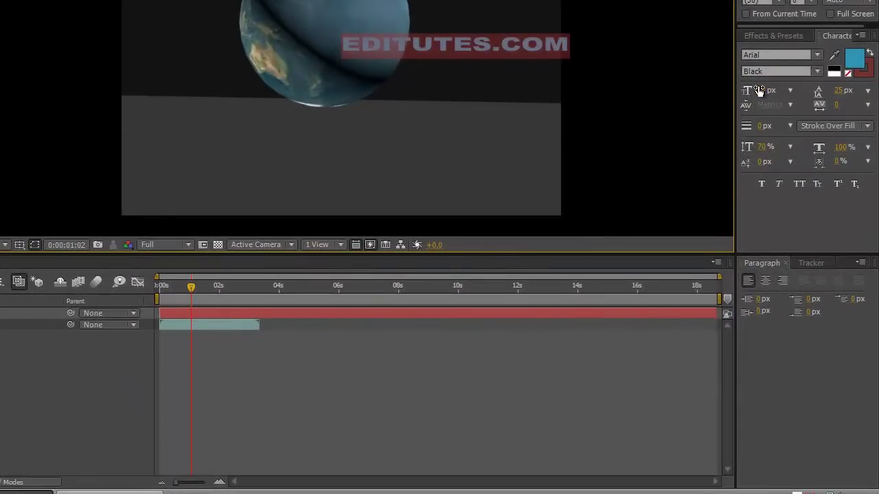
{"action": "left_click", "coordinate": [762, 91]}
{"action": "scroll", "coordinate": [762, 92], "scroll_direction": "down", "scroll_amount": 4}
{"action": "scroll", "coordinate": [765, 94], "scroll_direction": "up", "scroll_amount": 5}
{"action": "scroll", "coordinate": [760, 96], "scroll_direction": "down", "scroll_amount": 3}
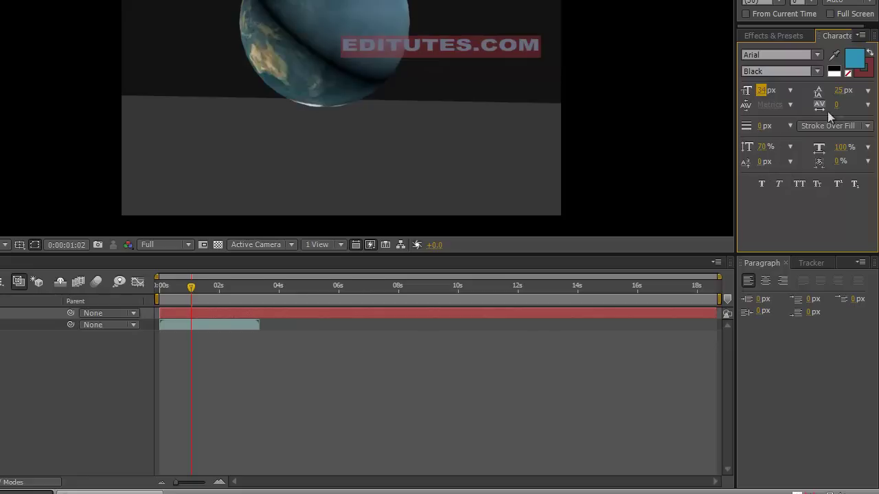
{"action": "left_click", "coordinate": [761, 147]}
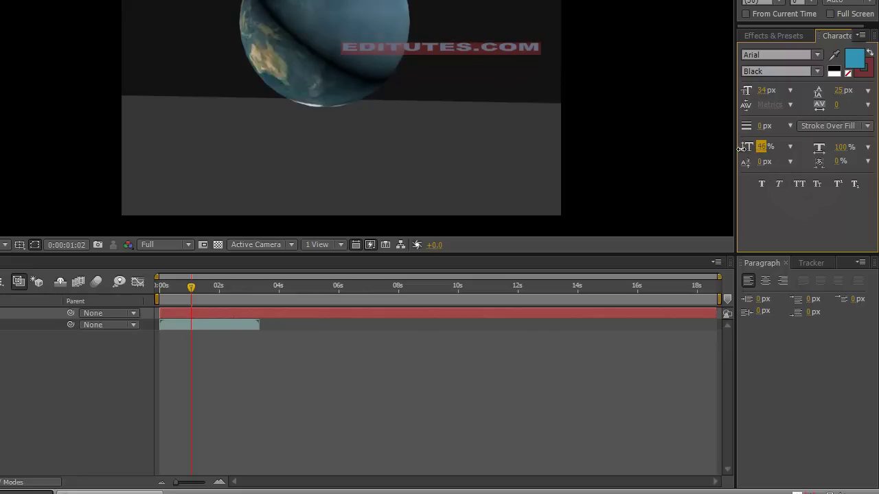
{"action": "type", "text": "40"}
{"action": "key", "text": "Return"}
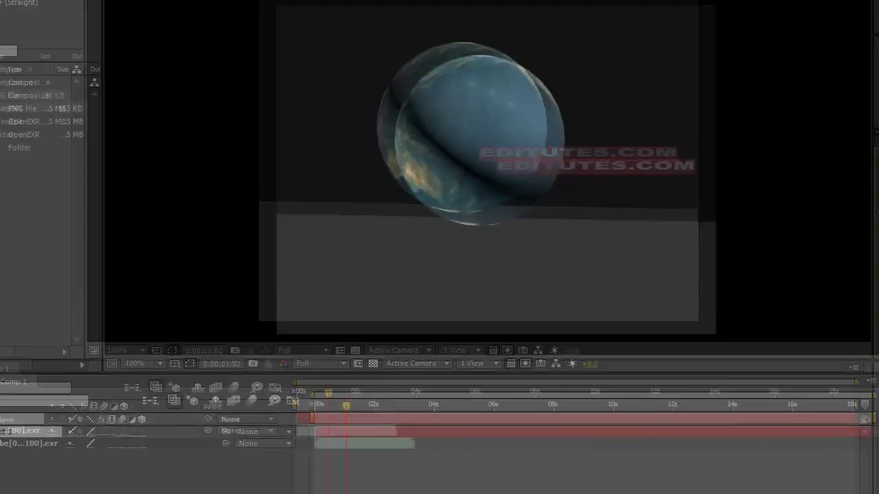
- Change the text's fill color to near-white F2F3F4 and finish editing the text
{"action": "left_click", "coordinate": [855, 58]}
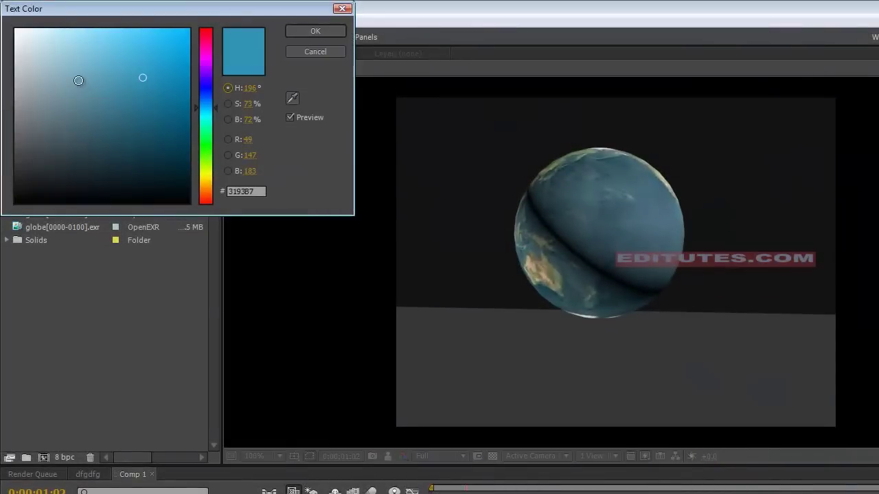
{"action": "left_click", "coordinate": [78, 81]}
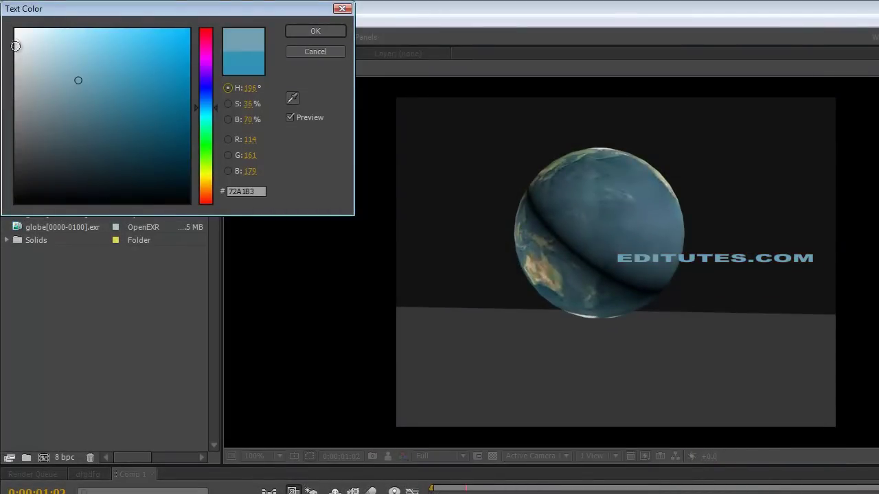
{"action": "left_click", "coordinate": [16, 35]}
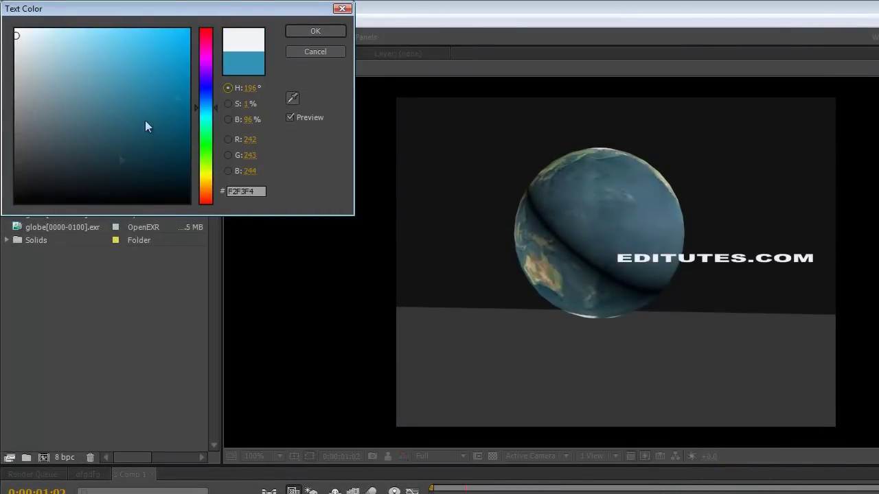
{"action": "left_click", "coordinate": [295, 34]}
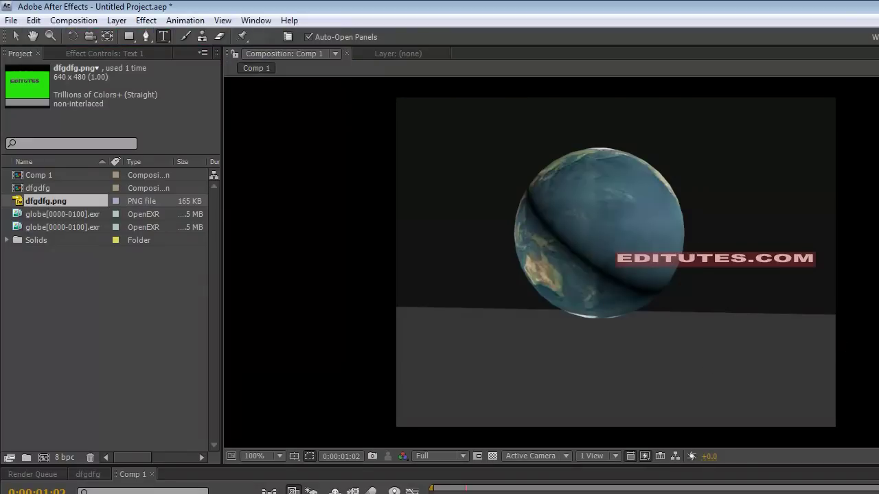
{"action": "key", "text": "KP_Enter"}
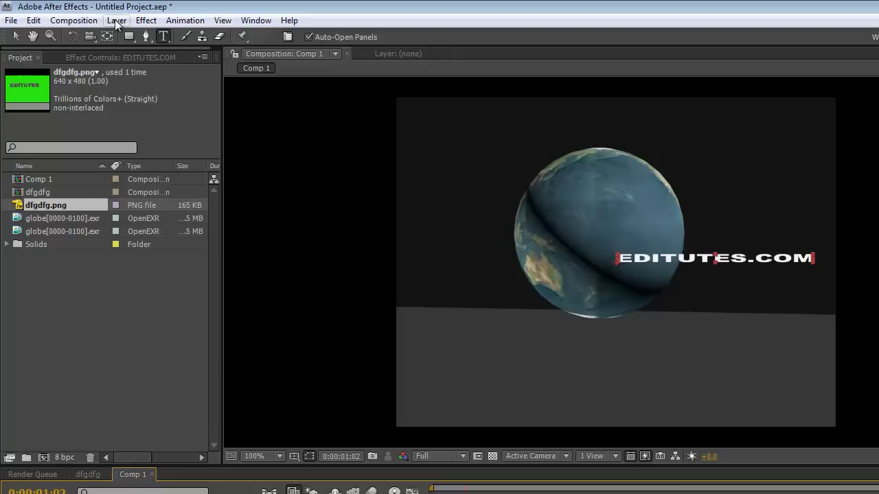
- Apply the CC Sphere effect to the EDITUTES.COM text layer
{"action": "left_click", "coordinate": [146, 20]}
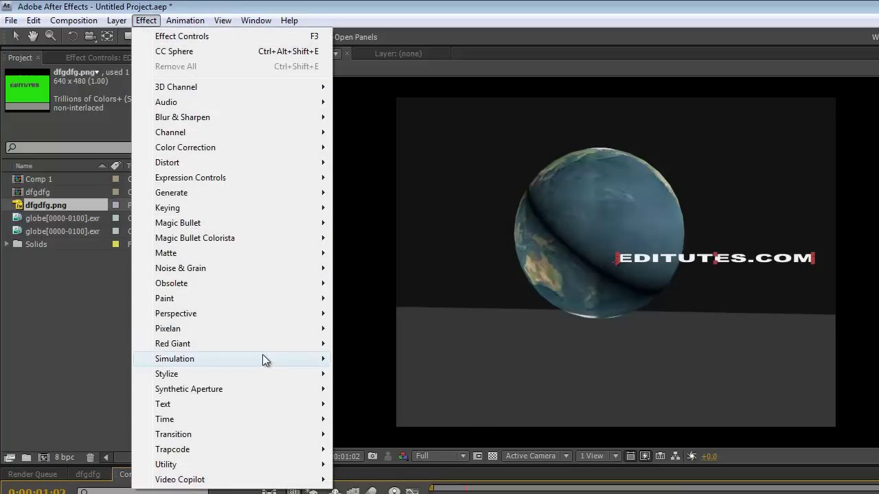
{"action": "mouse_move", "coordinate": [199, 315]}
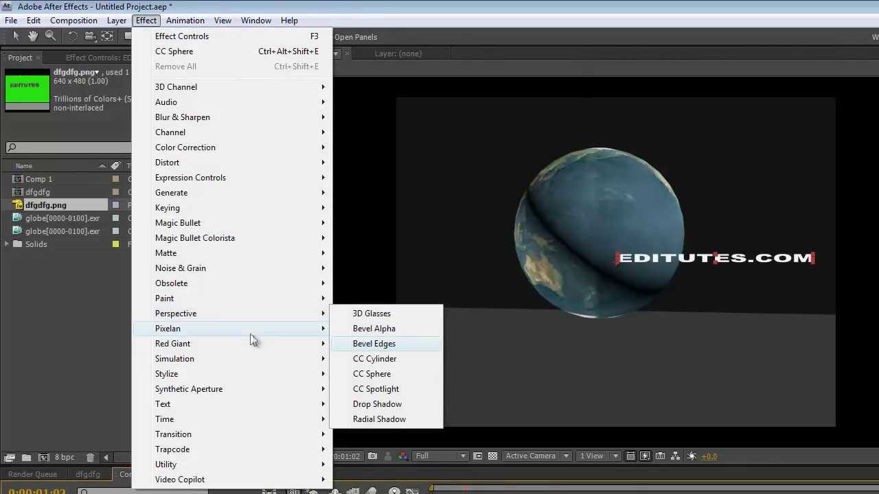
{"action": "left_click", "coordinate": [372, 374]}
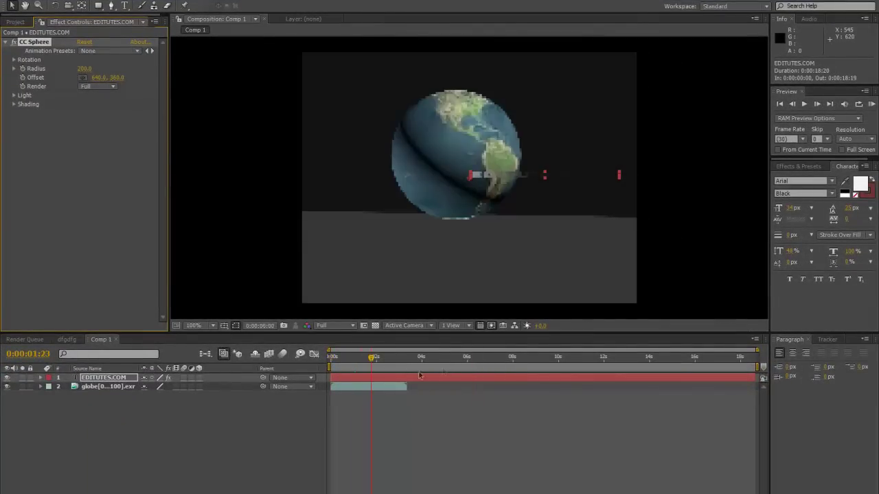
- Return to the first frame and move the EDITUTES.COM layer across the globe's middle, at about 463, 316
{"action": "left_click", "coordinate": [327, 377]}
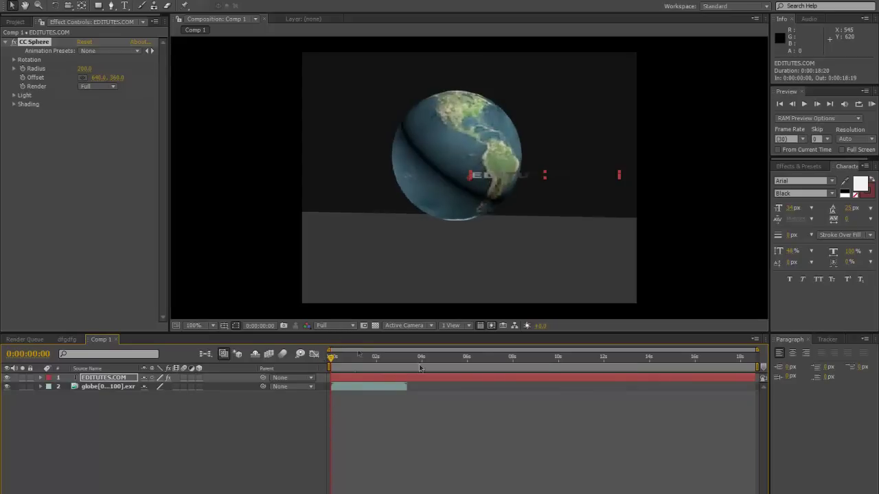
{"action": "left_click", "coordinate": [102, 378]}
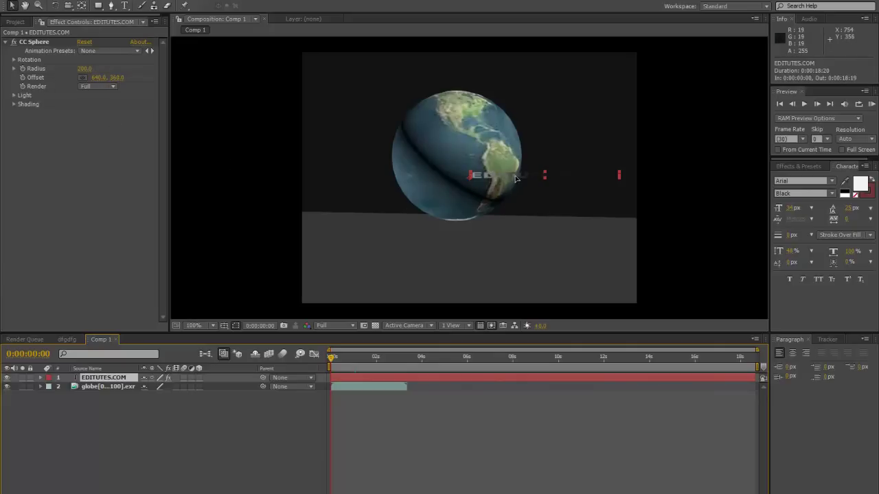
{"action": "left_click_drag", "start_coordinate": [475, 178], "coordinate": [438, 151]}
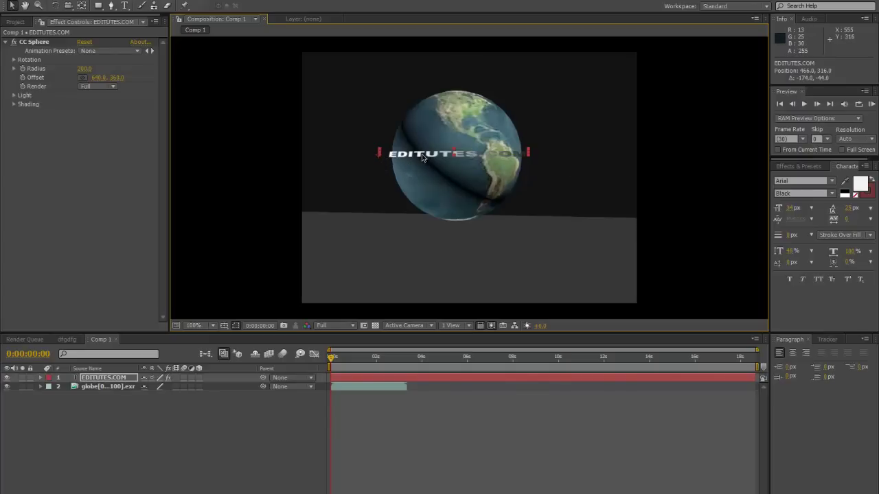
{"action": "left_click_drag", "start_coordinate": [421, 156], "coordinate": [420, 155]}
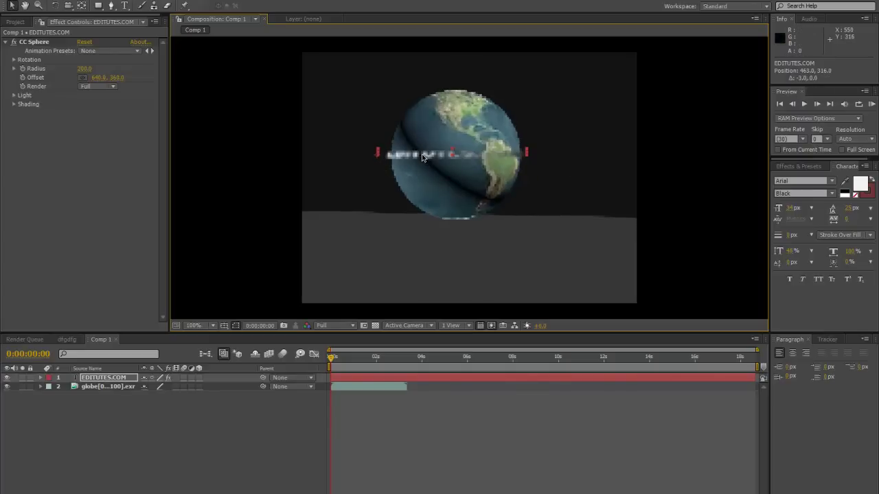
- Enlarge the text's font size to 45 px and reposition the layer at about 410, 320
{"action": "left_click", "coordinate": [790, 209]}
{"action": "left_click_drag", "start_coordinate": [793, 209], "coordinate": [546, 165]}
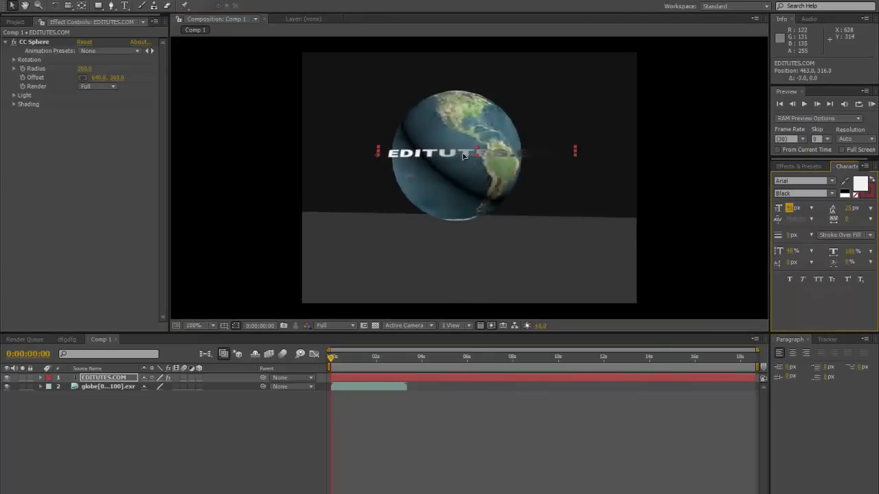
{"action": "left_click_drag", "start_coordinate": [452, 158], "coordinate": [435, 158]}
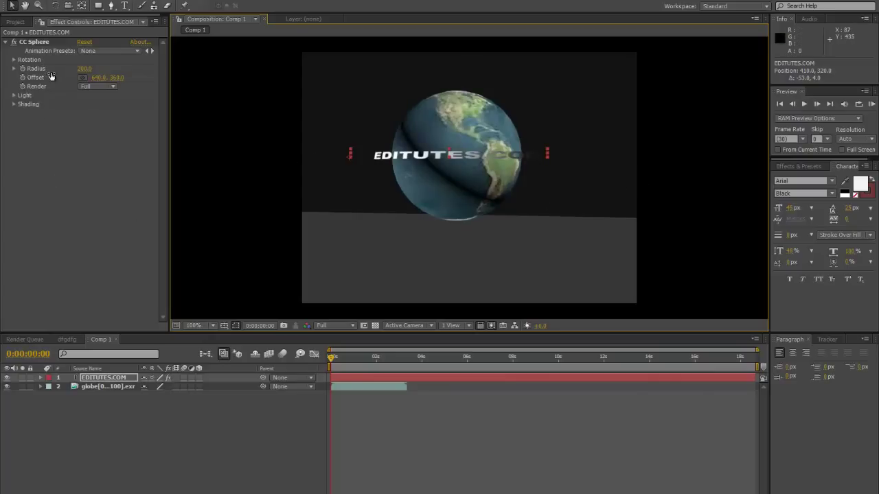
- Fit CC Sphere to the globe with radius 188, Render set to Outside and offset 643, 355
{"action": "mouse_move", "coordinate": [83, 69]}
{"action": "left_mouse_down"}
{"action": "mouse_move", "coordinate": [97, 69]}
{"action": "mouse_move", "coordinate": [68, 73]}
{"action": "mouse_move", "coordinate": [81, 76]}
{"action": "left_mouse_up"}
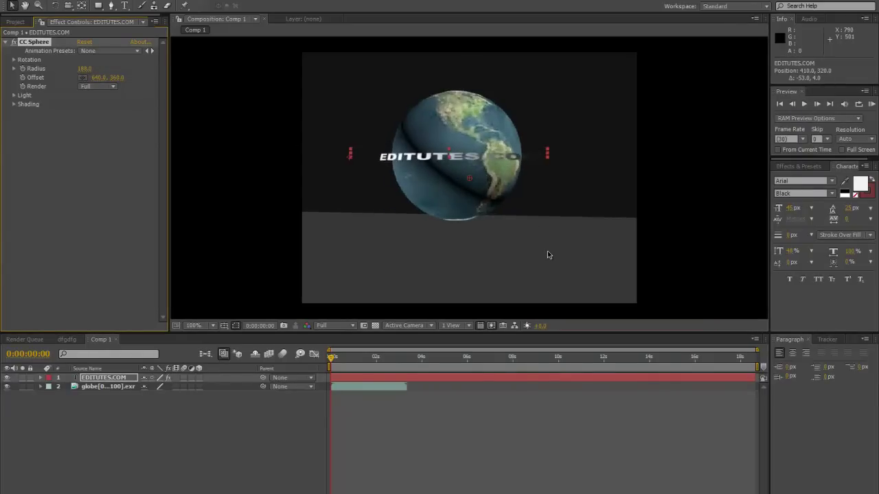
{"action": "left_click", "coordinate": [99, 86]}
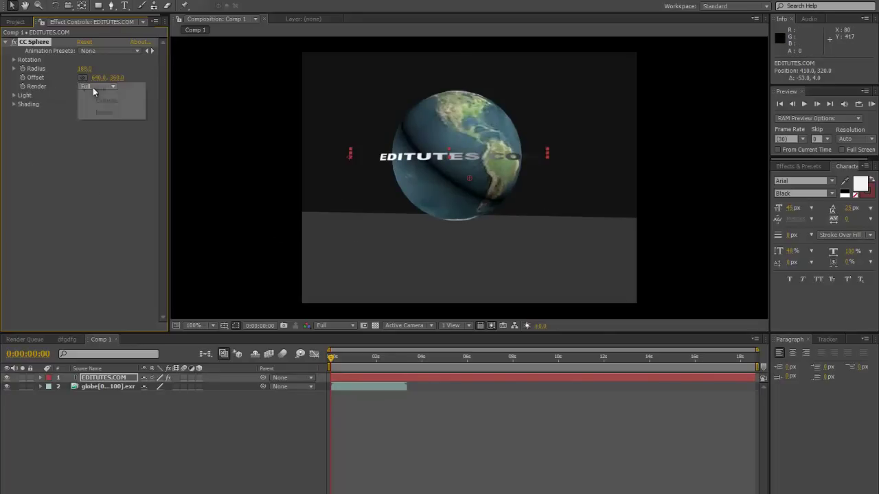
{"action": "left_click", "coordinate": [102, 104]}
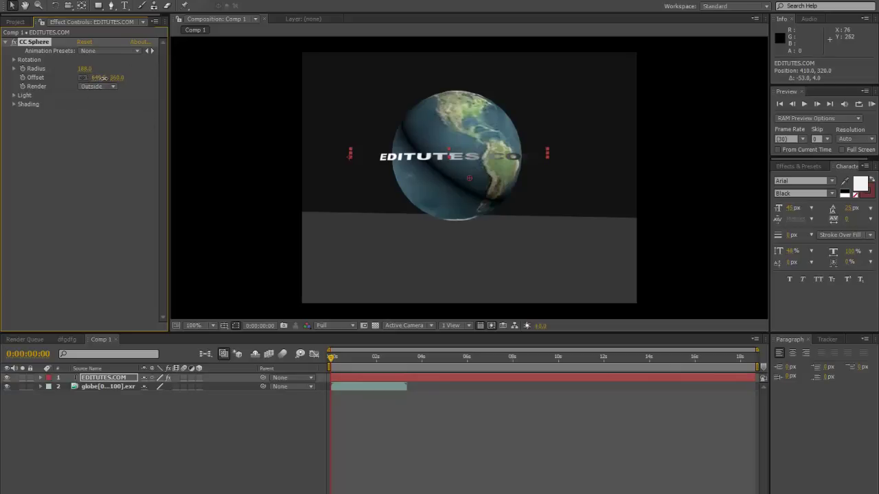
{"action": "mouse_move", "coordinate": [110, 78]}
{"action": "left_mouse_down"}
{"action": "mouse_move", "coordinate": [97, 82]}
{"action": "mouse_move", "coordinate": [118, 85]}
{"action": "mouse_move", "coordinate": [111, 81]}
{"action": "left_mouse_up"}
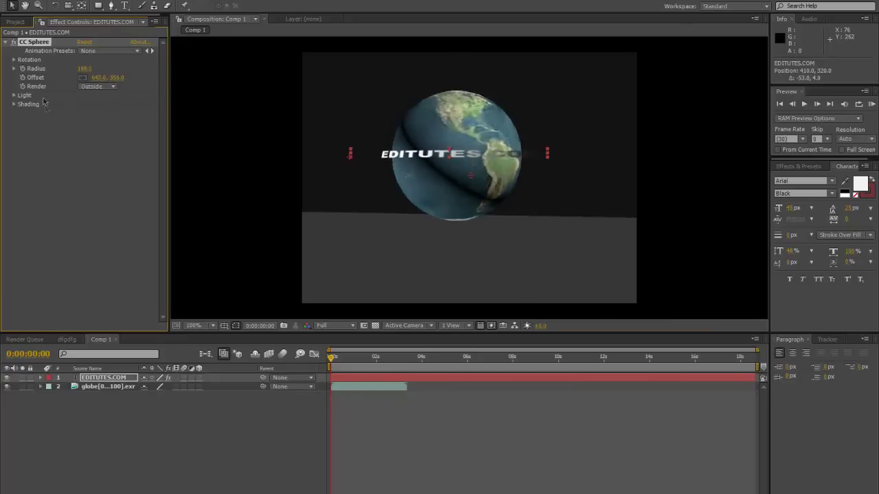
- Tilt the wrapped text by setting CC Sphere's Rotation Y to +1° and Rotation X to +2°
{"action": "left_click", "coordinate": [13, 61]}
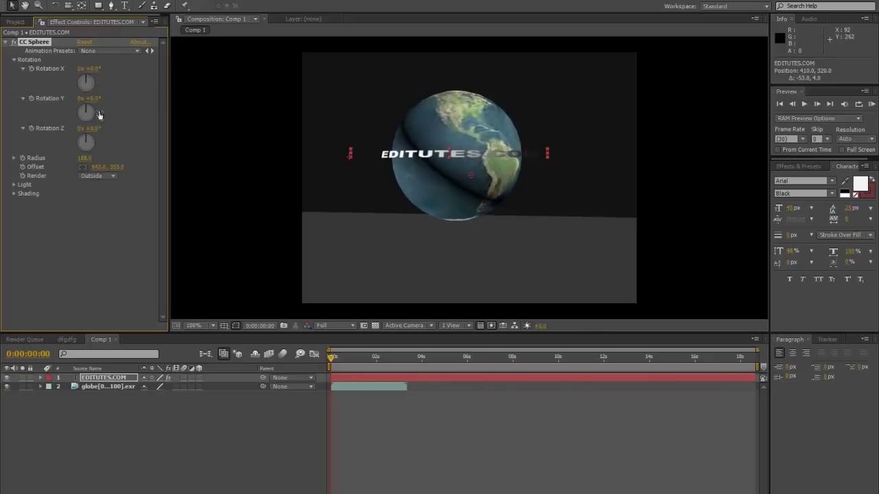
{"action": "left_click_drag", "start_coordinate": [100, 99], "coordinate": [97, 108]}
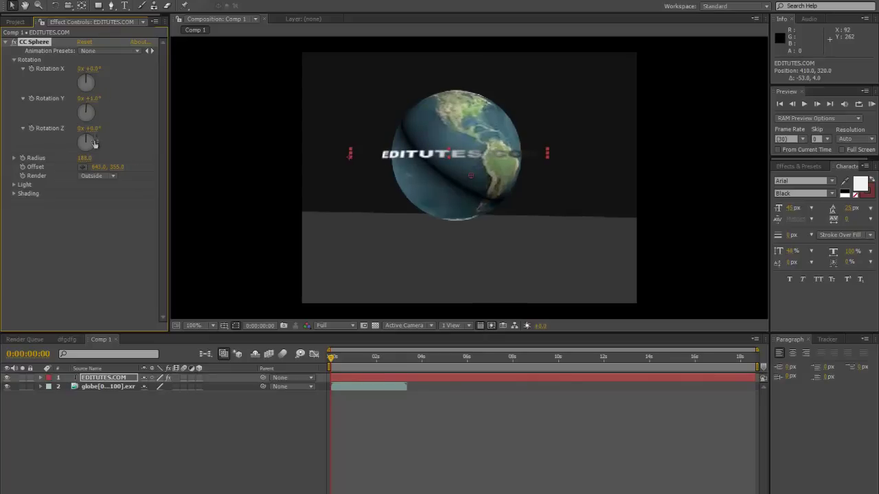
{"action": "left_click_drag", "start_coordinate": [100, 68], "coordinate": [104, 68]}
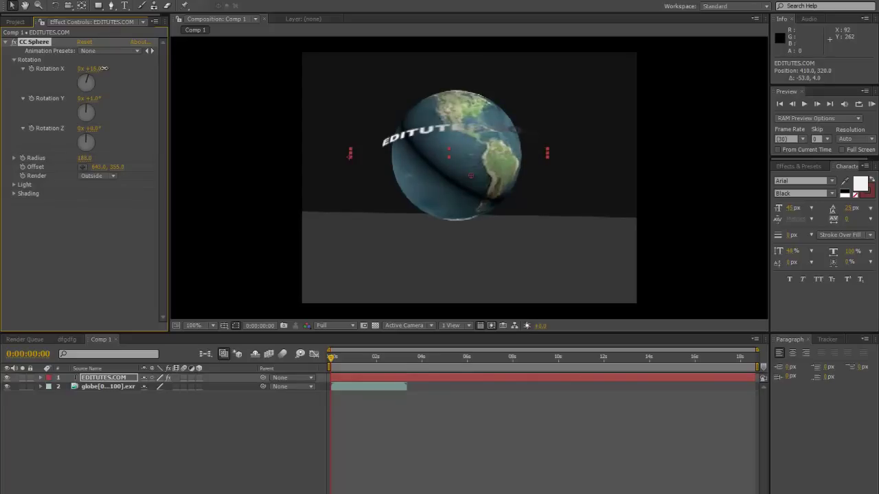
{"action": "left_click_drag", "start_coordinate": [99, 68], "coordinate": [99, 69]}
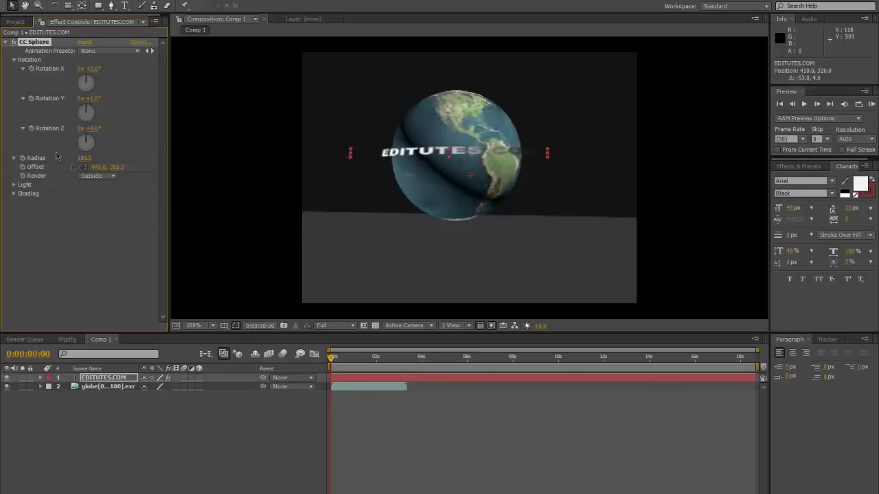
- Raise CC Sphere's light intensity to about 103 and move the text layer to about 396, 321
{"action": "left_click", "coordinate": [13, 186]}
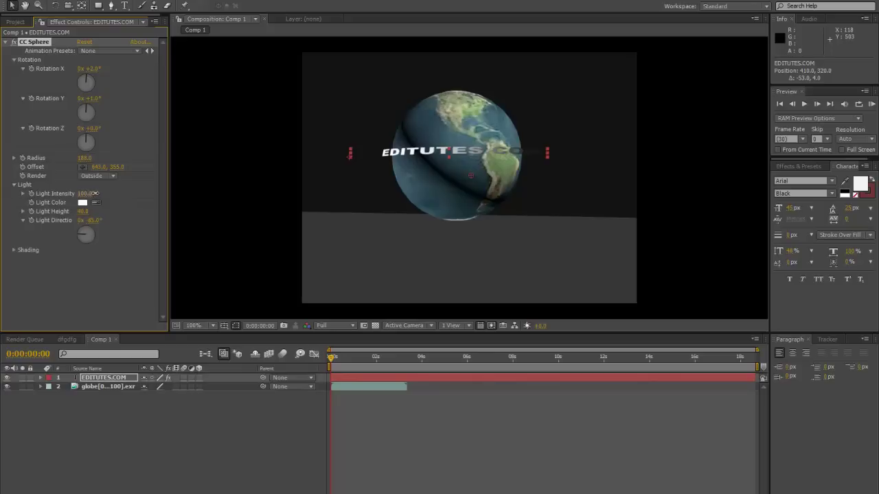
{"action": "left_click_drag", "start_coordinate": [100, 193], "coordinate": [88, 194]}
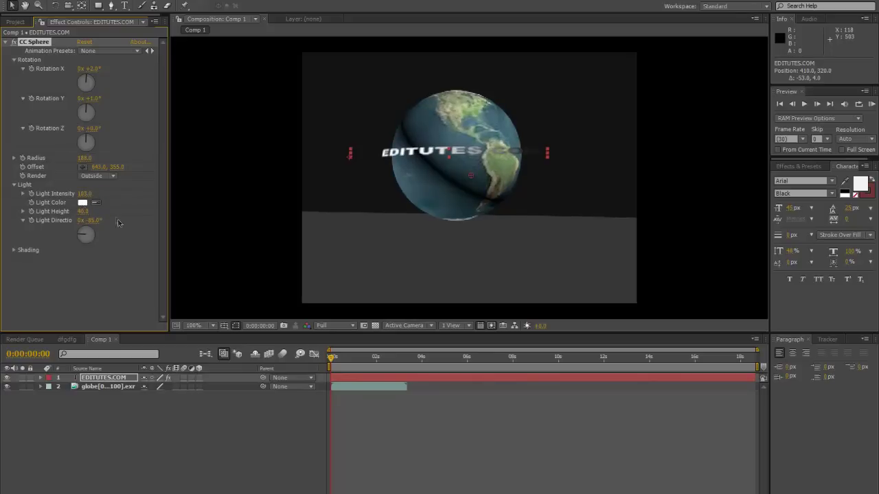
{"action": "left_click", "coordinate": [13, 186]}
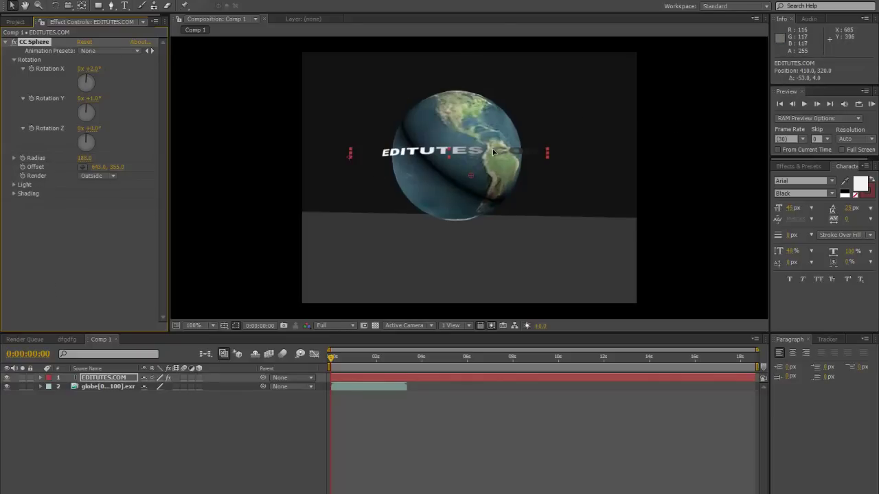
{"action": "left_click_drag", "start_coordinate": [486, 152], "coordinate": [477, 153]}
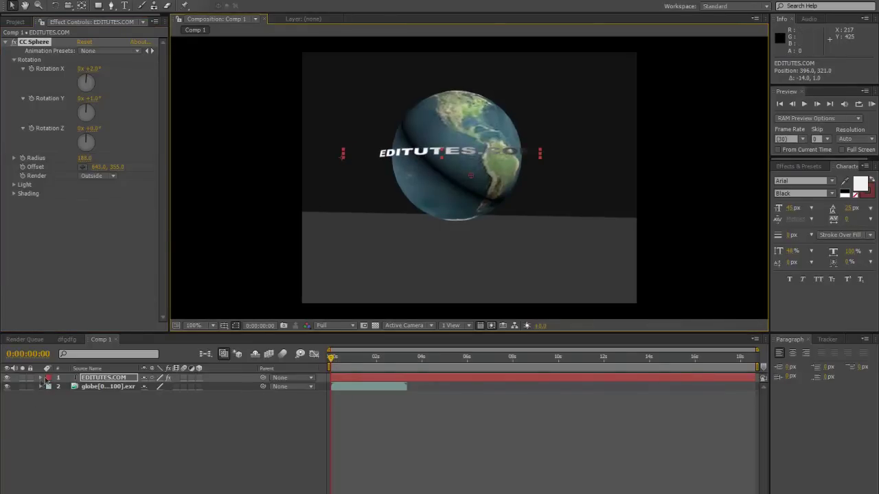
- Set CC Sphere's Rotation Y on the text layer to -3° and keyframe it at 0:00:00:00
{"action": "left_click", "coordinate": [57, 462]}
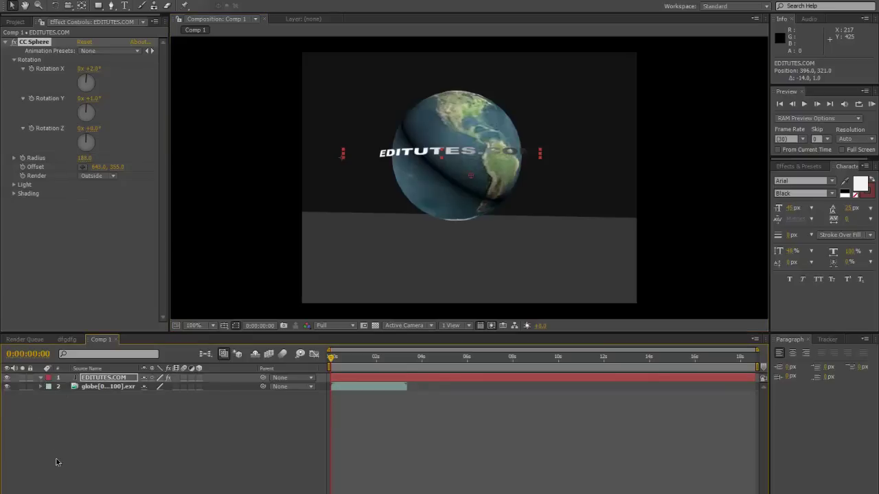
{"action": "key", "text": "ctrl+grave"}
{"action": "left_click", "coordinate": [49, 396]}
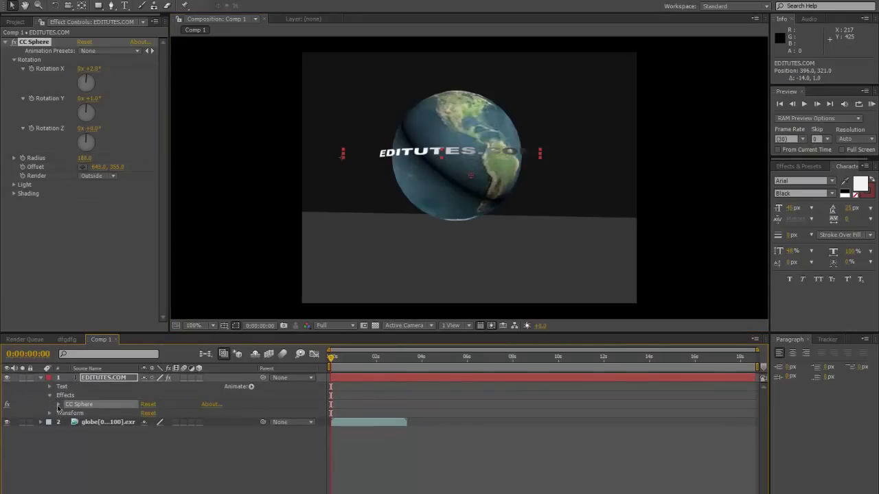
{"action": "left_click", "coordinate": [57, 405]}
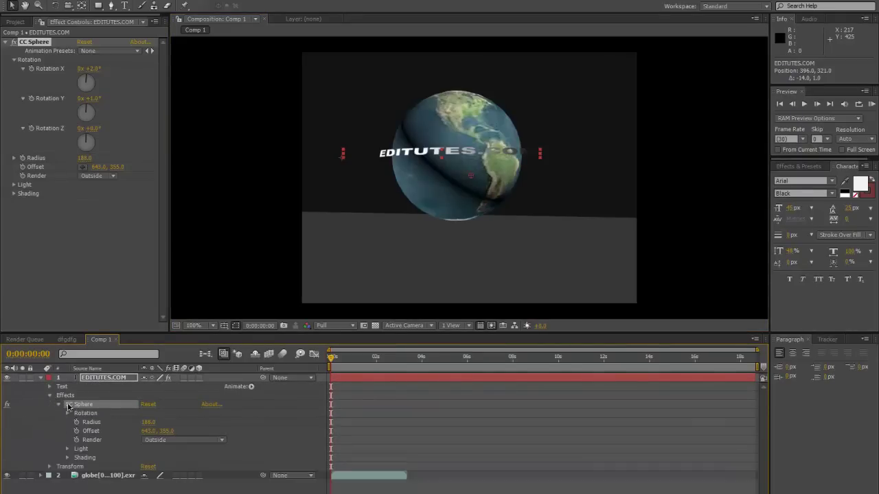
{"action": "left_click", "coordinate": [67, 414]}
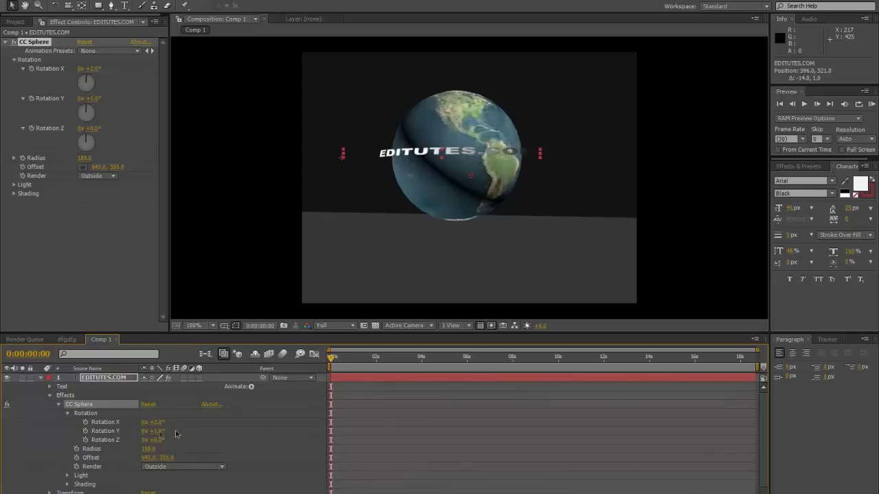
{"action": "left_click_drag", "start_coordinate": [157, 432], "coordinate": [157, 434]}
{"action": "left_click", "coordinate": [85, 430]}
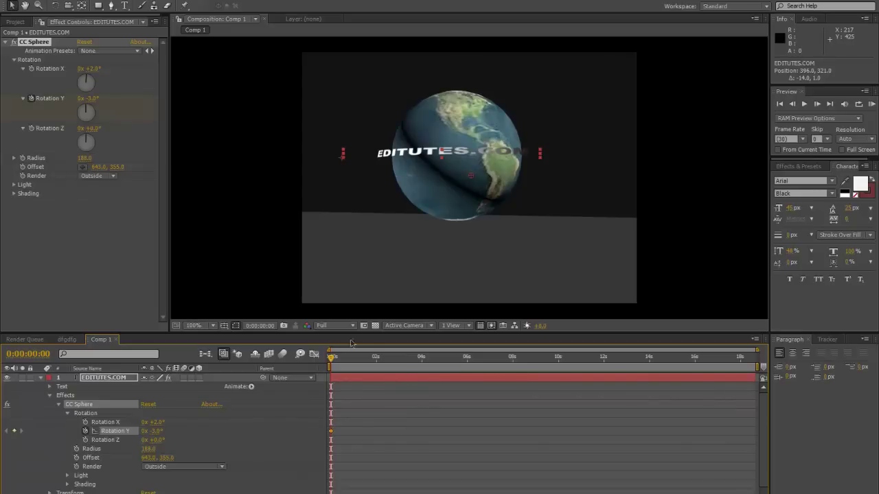
- End the work area at 0:00:03:03, where the globe footage ends, and trim the composition to the work area
{"action": "left_click", "coordinate": [330, 361]}
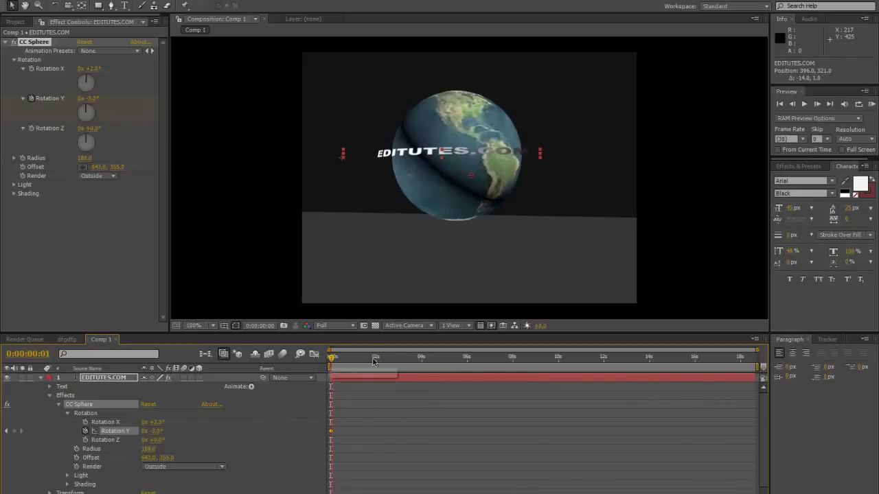
{"action": "mouse_move", "coordinate": [404, 367]}
{"action": "left_mouse_down"}
{"action": "mouse_move", "coordinate": [544, 374]}
{"action": "mouse_move", "coordinate": [401, 375]}
{"action": "left_mouse_up"}
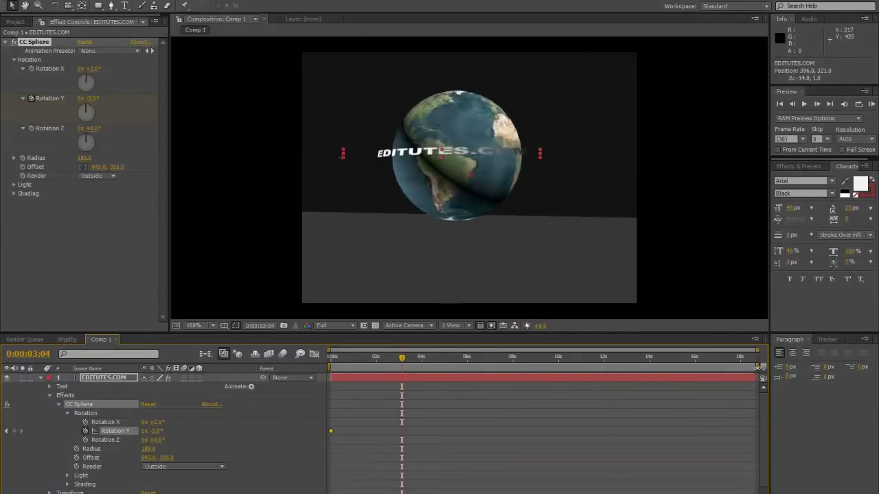
{"action": "left_click_drag", "start_coordinate": [758, 367], "coordinate": [528, 367]}
{"action": "left_click_drag", "start_coordinate": [467, 360], "coordinate": [404, 367]}
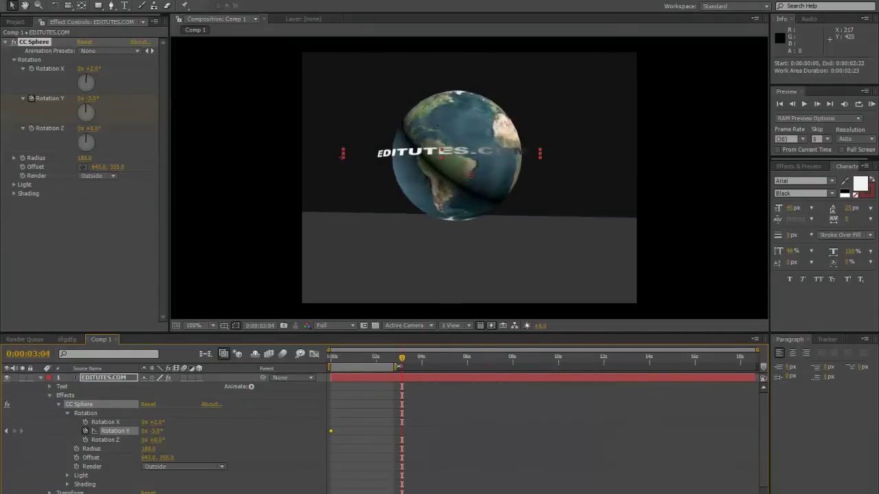
{"action": "right_click", "coordinate": [392, 369]}
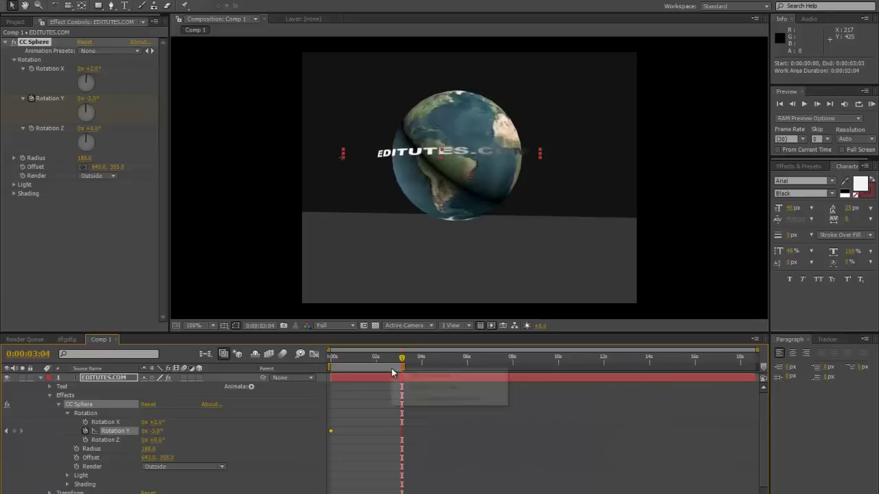
{"action": "left_click", "coordinate": [421, 398]}
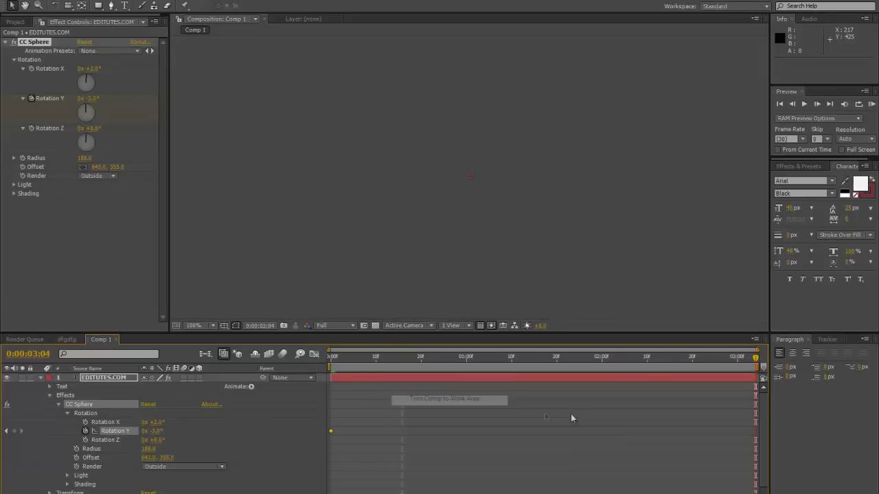
- Keyframe CC Sphere's Rotation Y at 3x +14° at 0:00:03:03 and preview the spin from the start
{"action": "left_click_drag", "start_coordinate": [755, 362], "coordinate": [751, 361]}
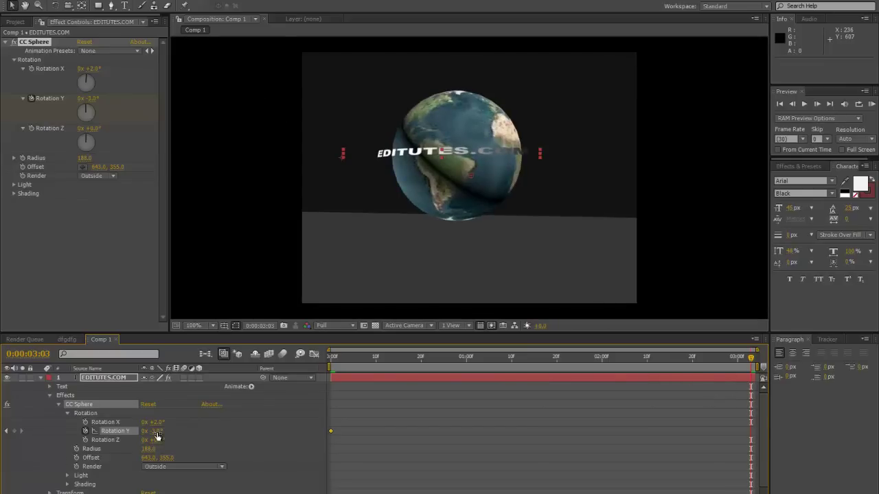
{"action": "left_click_drag", "start_coordinate": [157, 431], "coordinate": [732, 440]}
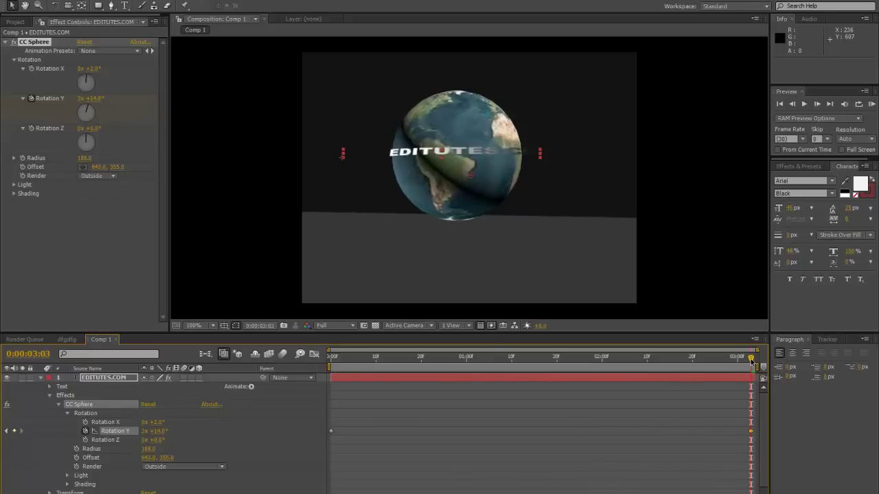
{"action": "key", "text": "Page_Up"}
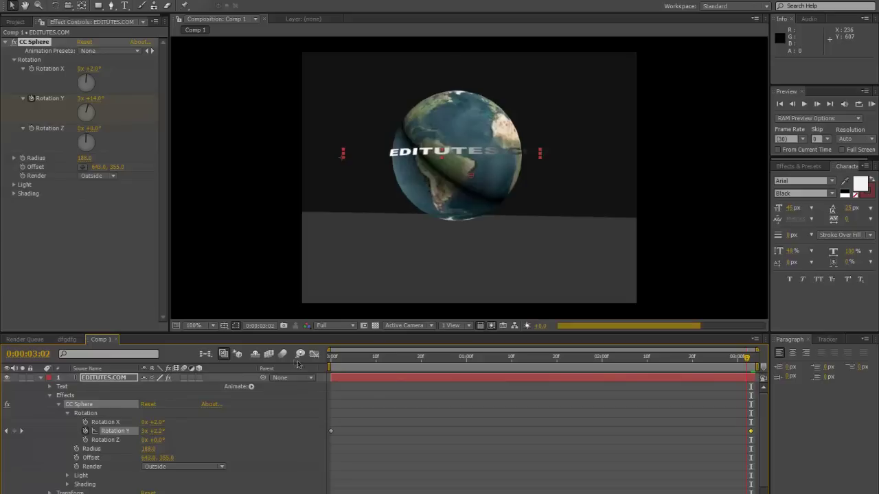
{"action": "left_click", "coordinate": [335, 358]}
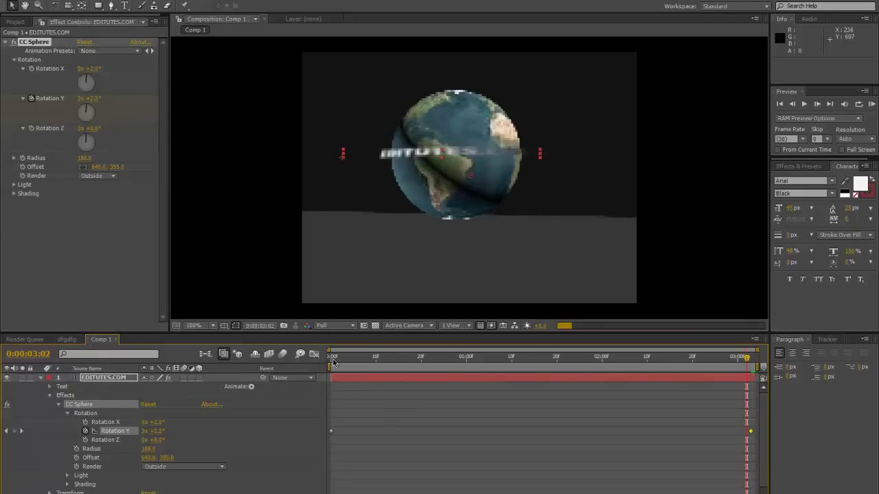
{"action": "left_click_drag", "start_coordinate": [333, 360], "coordinate": [313, 364]}
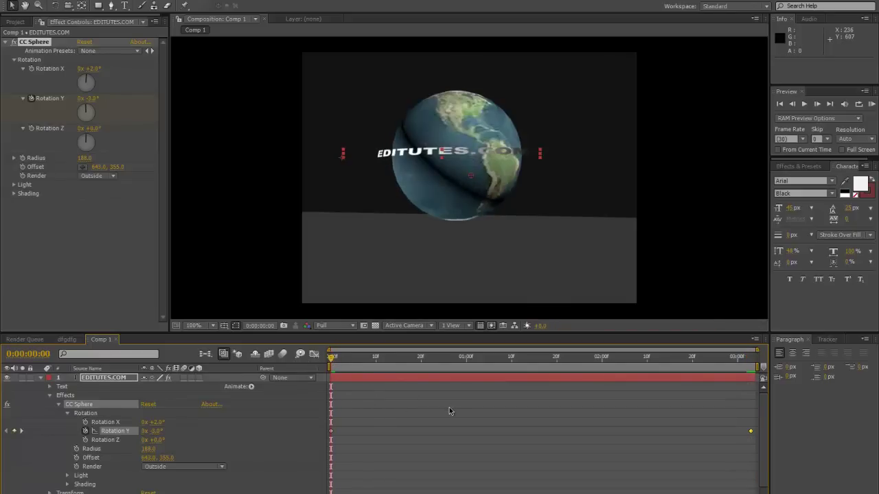
{"action": "key", "text": "KP_0"}
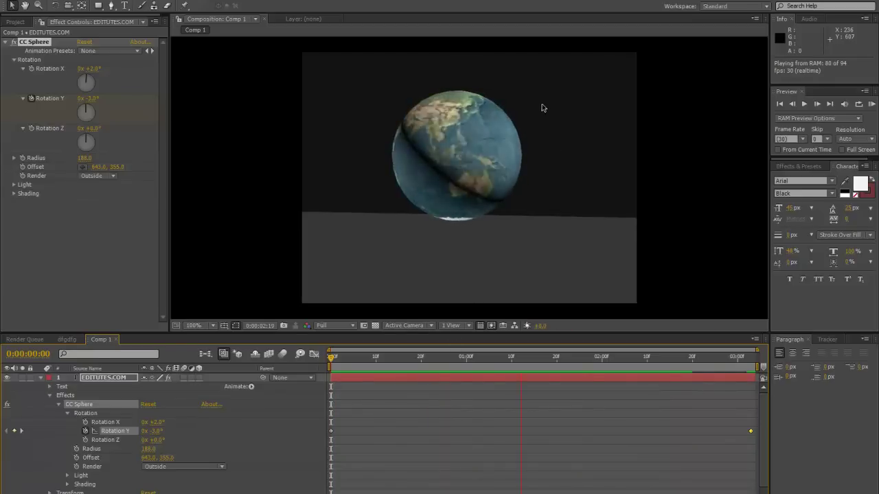
{"action": "key", "text": "space"}
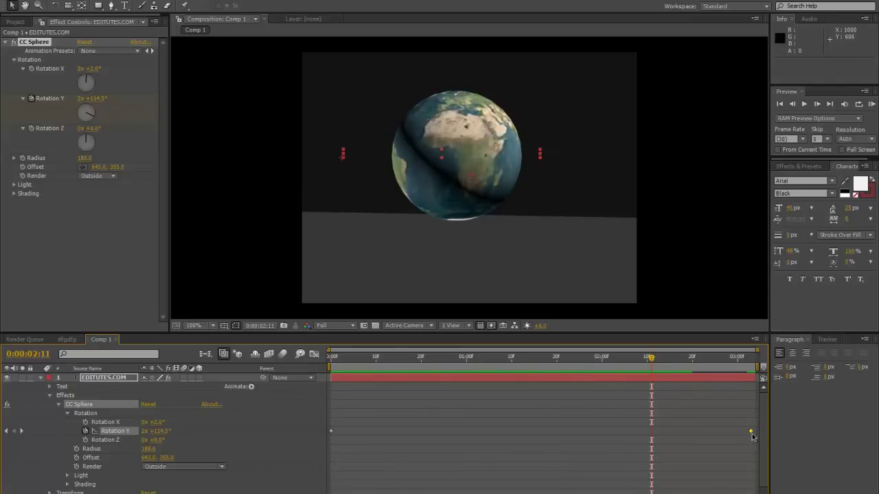
- Try a faster spin by moving the ending Rotation Y keyframe to 0:00:02:12 and preview it
{"action": "mouse_move", "coordinate": [752, 433]}
{"action": "left_click_drag", "start_coordinate": [683, 443], "coordinate": [658, 440]}
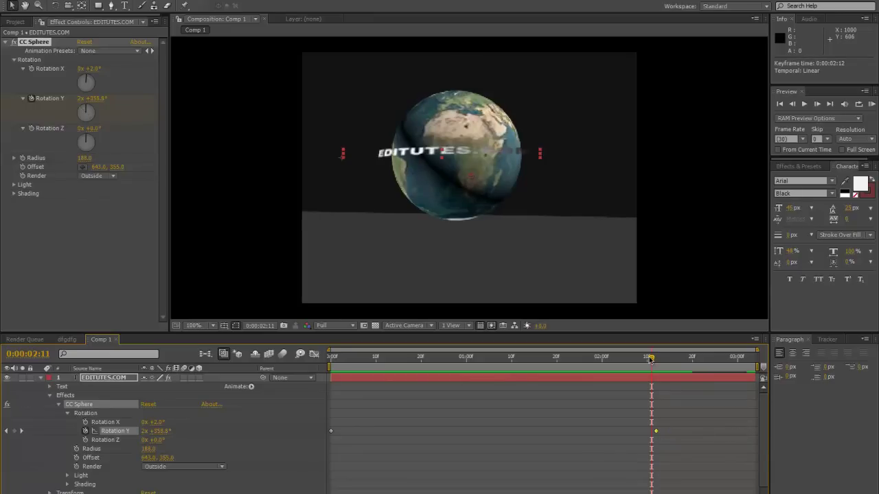
{"action": "left_click", "coordinate": [367, 361]}
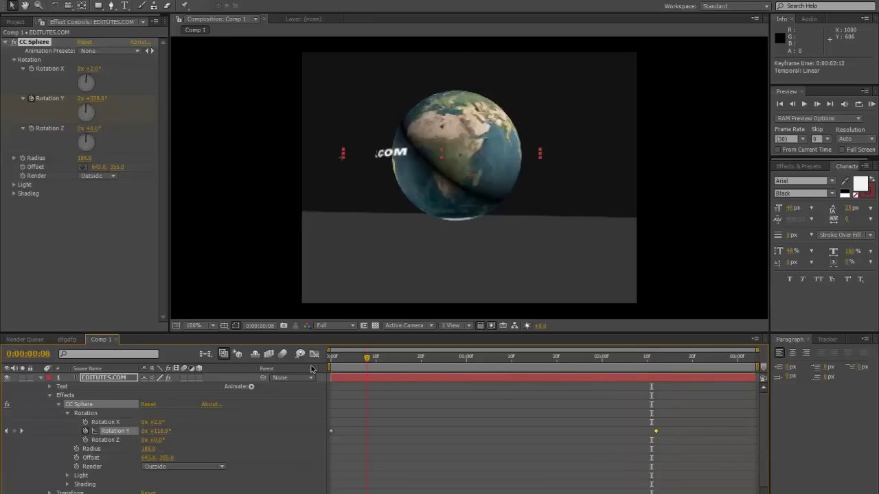
{"action": "key", "text": "KP_0"}
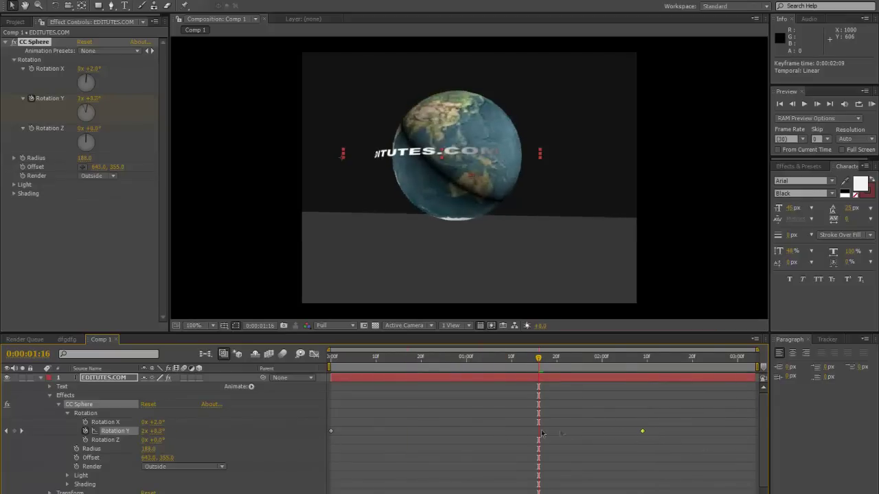
- Reverse the text's spin by swapping the Rotation Y keyframes, placing 3x +14° at 0:00:00:00 and -3° at 0:00:03:02
{"action": "left_click_drag", "start_coordinate": [382, 435], "coordinate": [669, 432]}
{"action": "left_click_drag", "start_coordinate": [728, 432], "coordinate": [748, 433]}
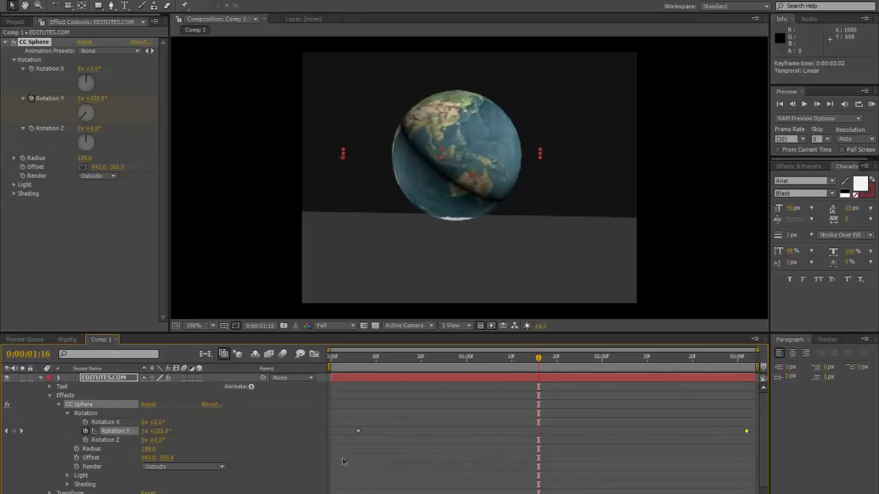
{"action": "left_click_drag", "start_coordinate": [339, 439], "coordinate": [334, 440]}
{"action": "left_click", "coordinate": [533, 359]}
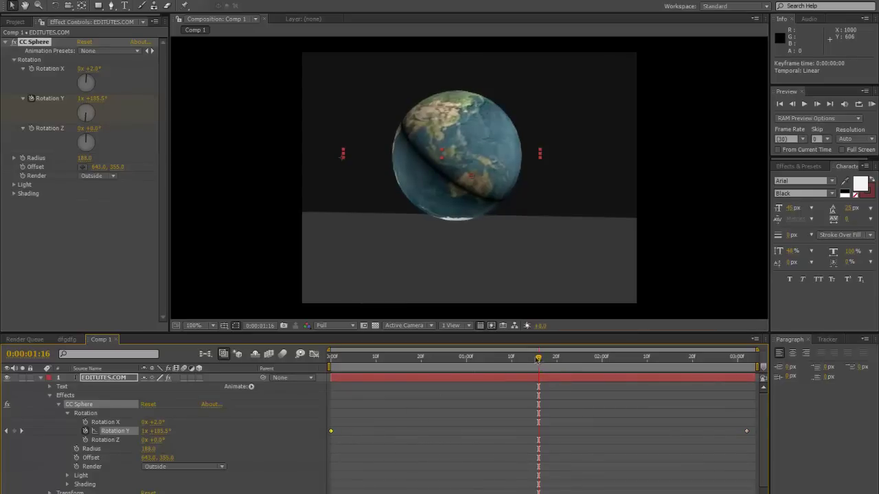
{"action": "left_click", "coordinate": [335, 361]}
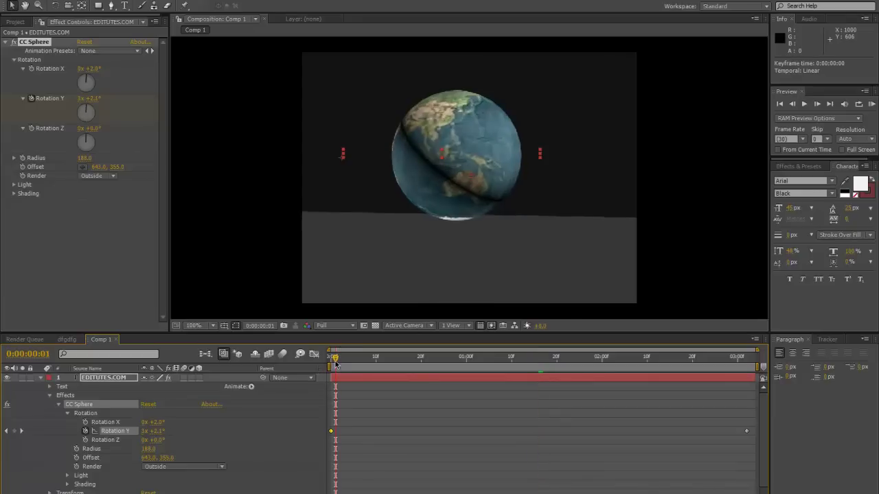
{"action": "left_click_drag", "start_coordinate": [335, 362], "coordinate": [501, 363]}
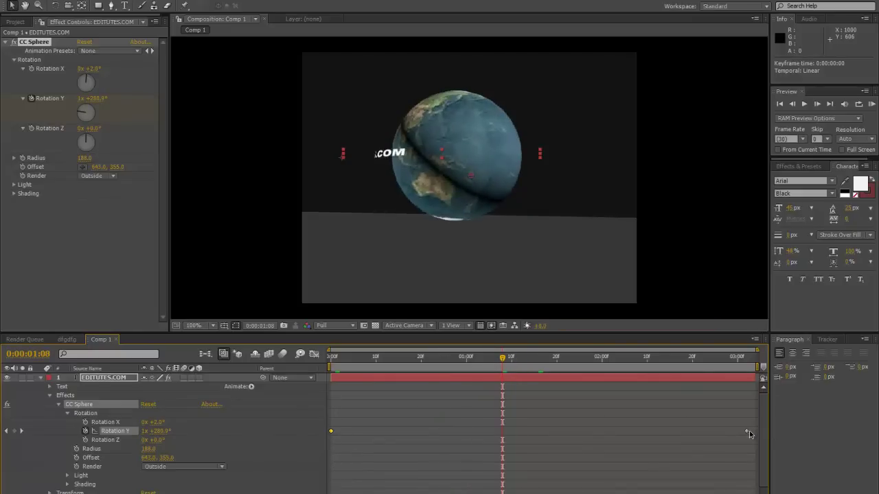
- Apply Easy Ease to both Rotation Y keyframes and preview the eased rotation
{"action": "right_click", "coordinate": [747, 431]}
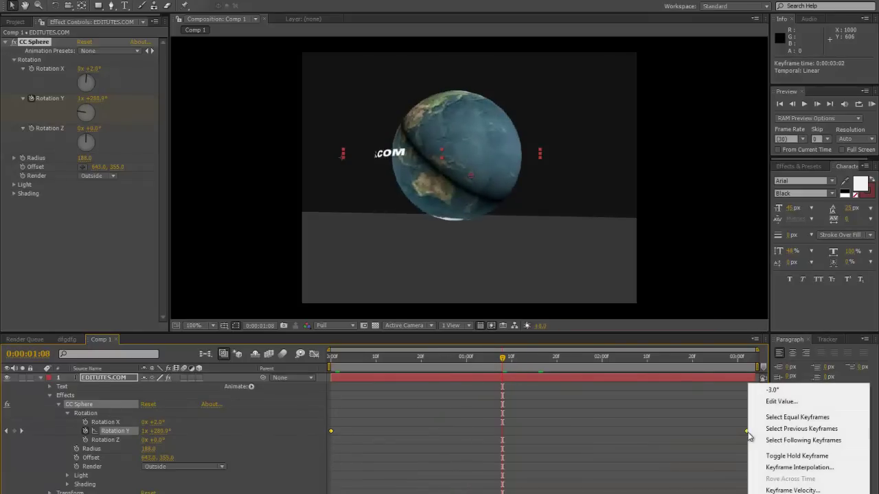
{"action": "mouse_move", "coordinate": [809, 491]}
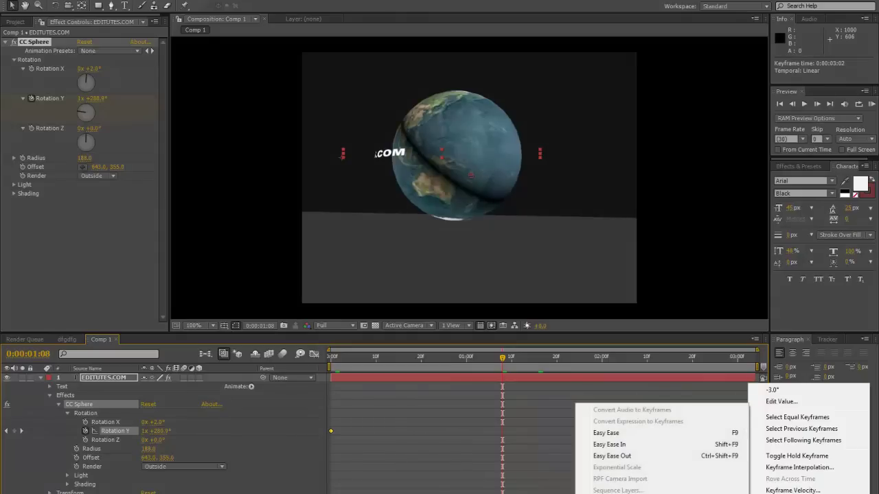
{"action": "left_click", "coordinate": [634, 432]}
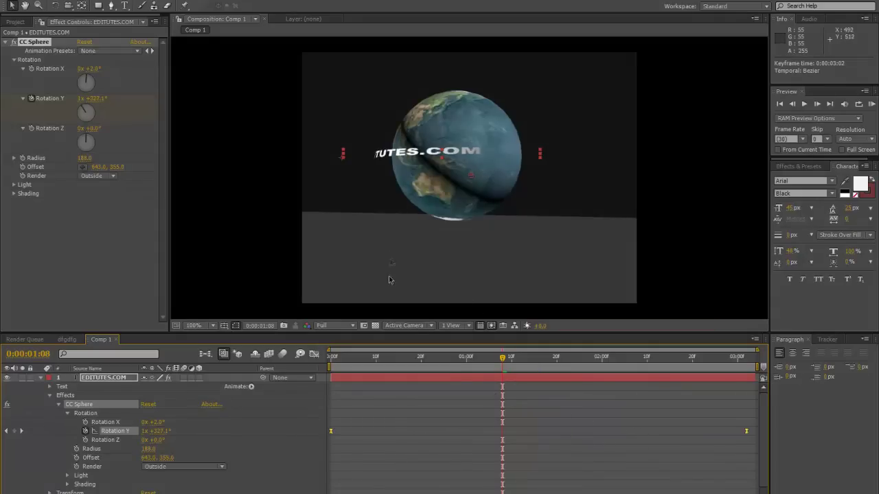
{"action": "key", "text": "KP_0"}
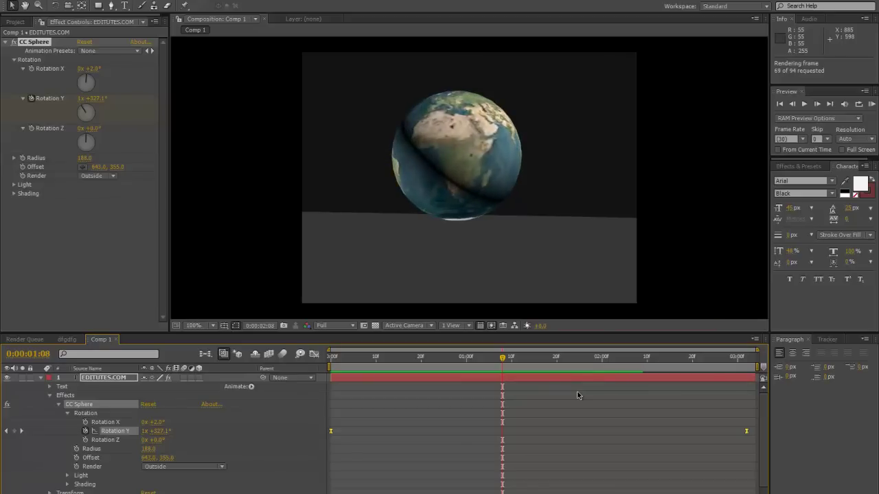
{"action": "key", "text": "space"}
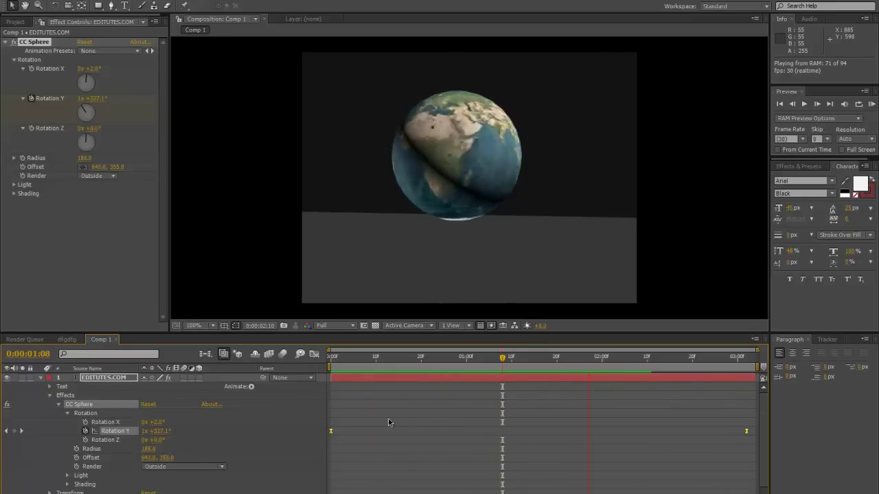
{"action": "key", "text": "space"}
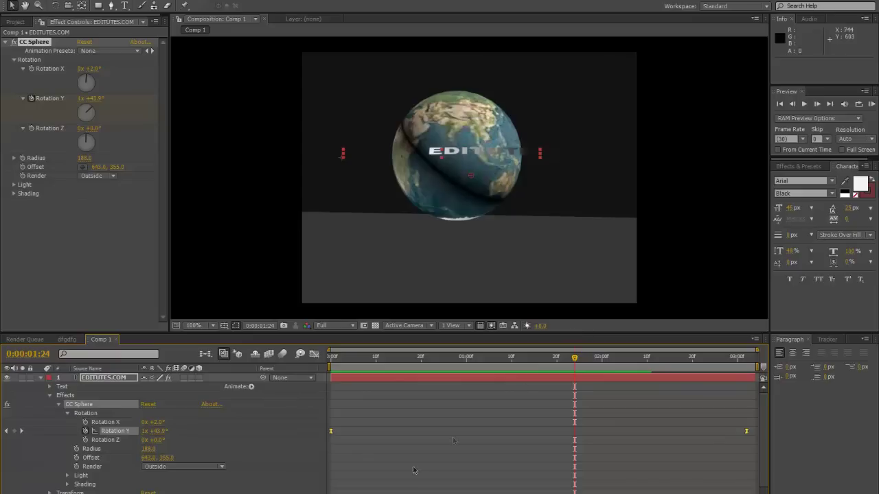
- Shift both Rotation Y keyframes one frame later, collapse the text layer's properties and preview the composition
{"action": "mouse_move", "coordinate": [334, 435]}
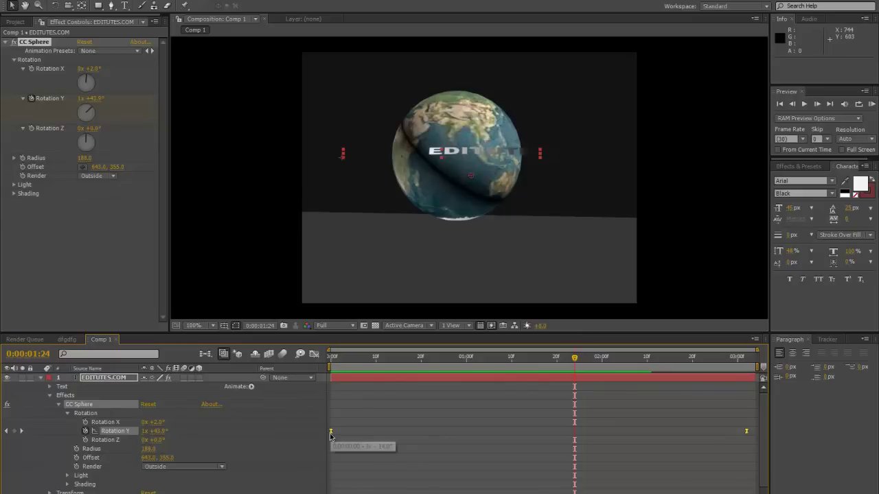
{"action": "mouse_move", "coordinate": [335, 434]}
{"action": "left_mouse_down"}
{"action": "mouse_move", "coordinate": [348, 434]}
{"action": "mouse_move", "coordinate": [336, 435]}
{"action": "left_mouse_up"}
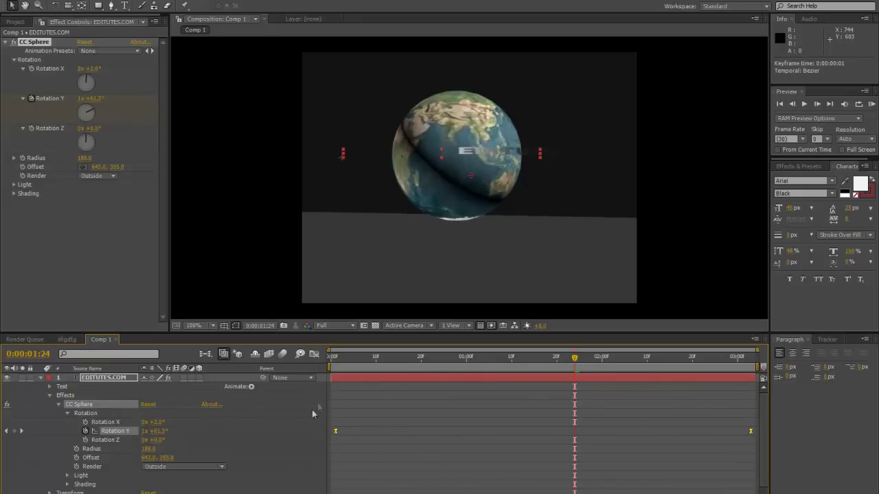
{"action": "left_click", "coordinate": [41, 378]}
{"action": "left_click", "coordinate": [89, 386]}
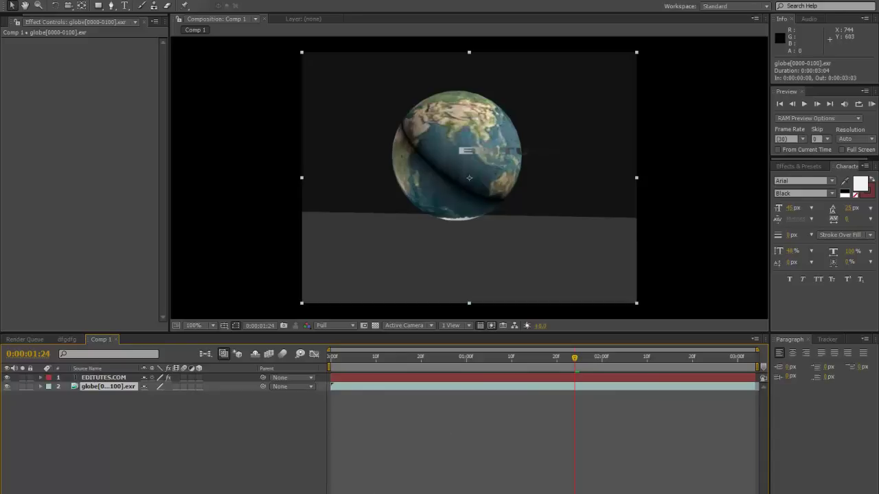
{"action": "left_click", "coordinate": [97, 378]}
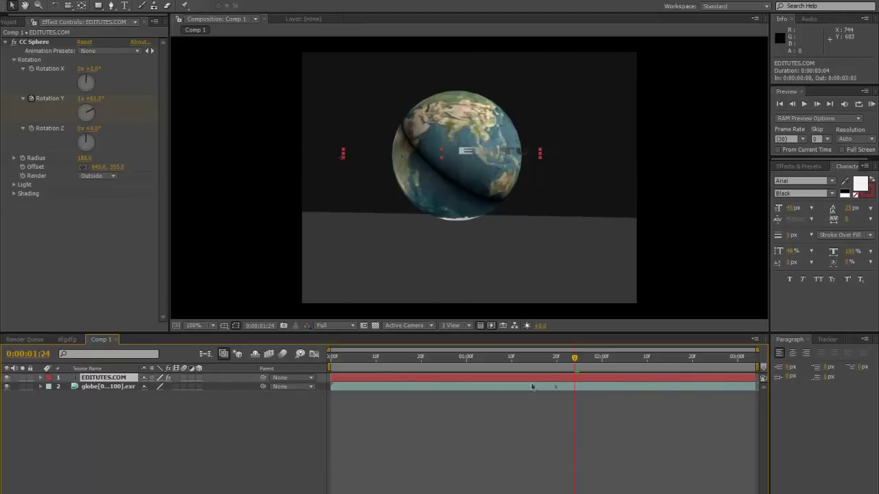
{"action": "key", "text": "KP_0"}
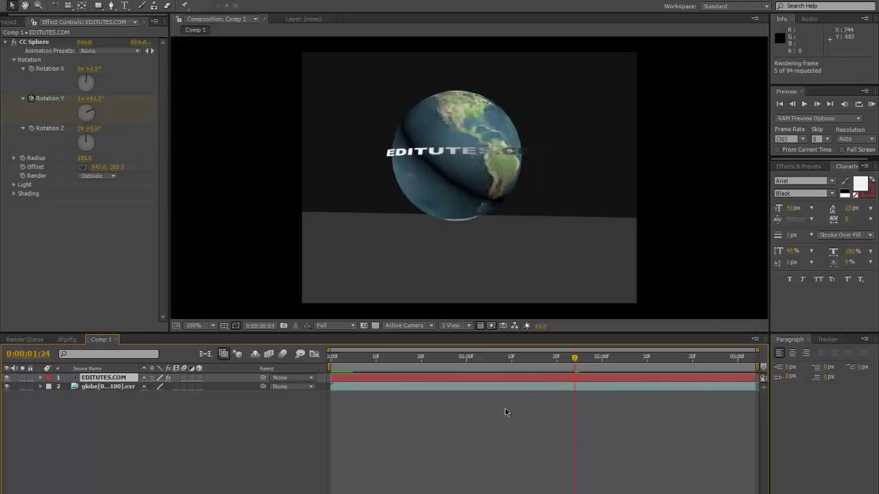